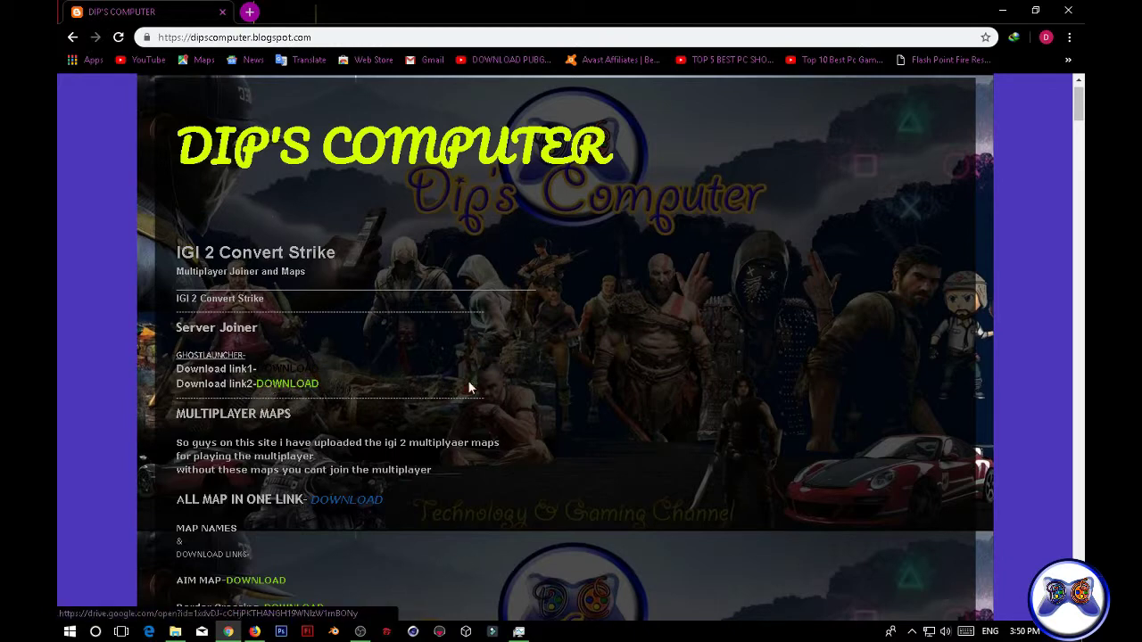
# - Review the Ghost Launcher, all-in-one map and individual multiplayer map download links on the Dip's Computer page
pyautogui.scroll(-3, 378, 568)
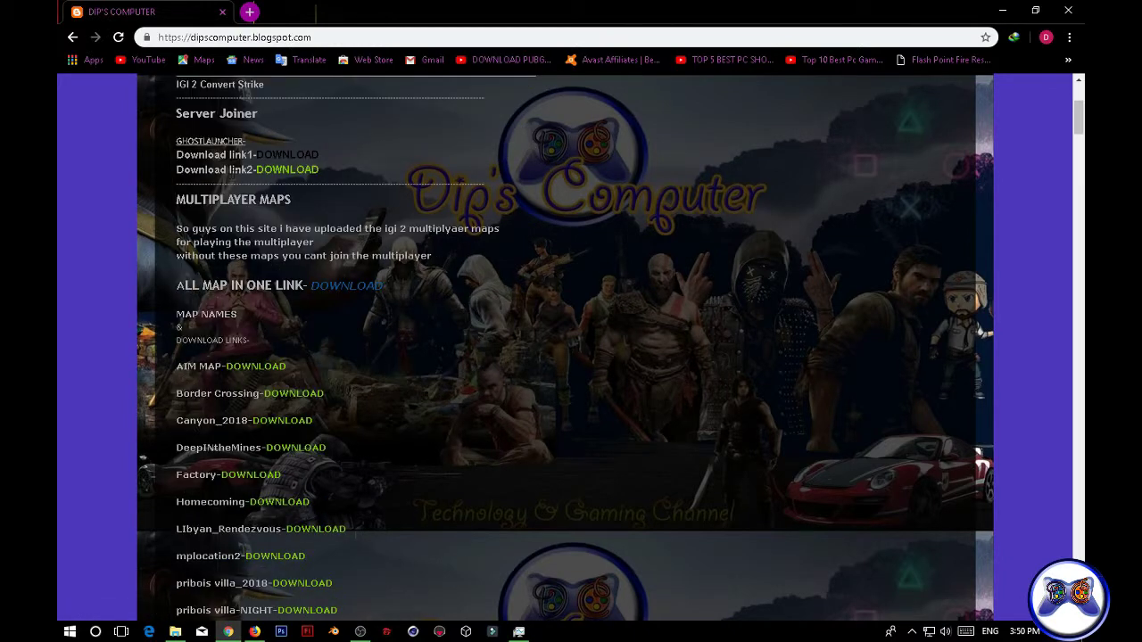
pyautogui.scroll(1, 565, 348)
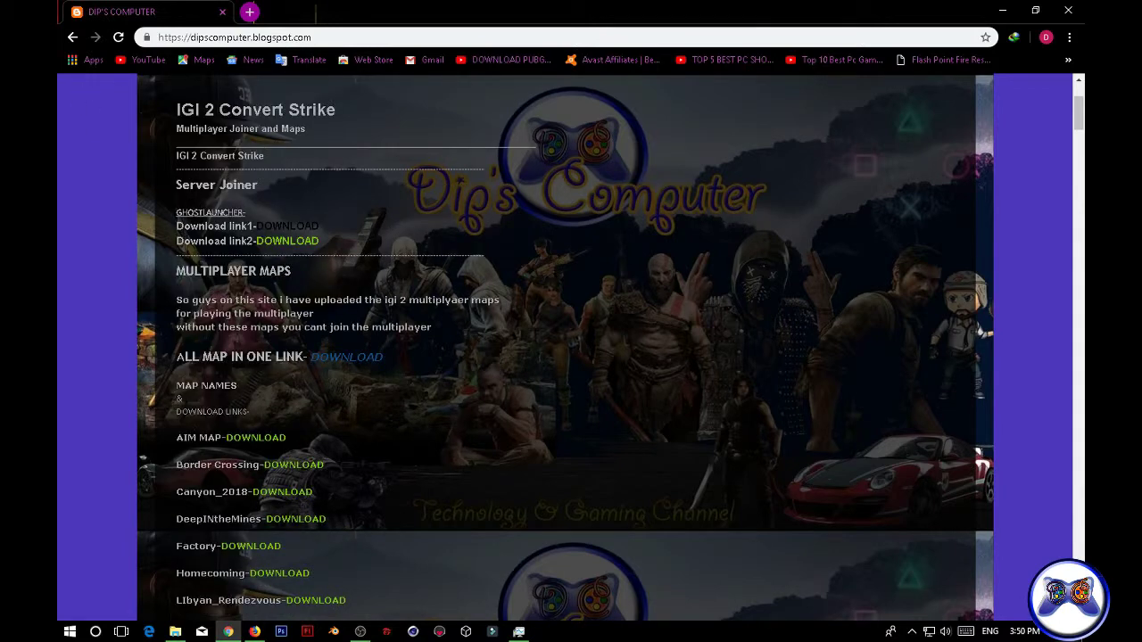
pyautogui.scroll(-3, 332, 196)
pyautogui.scroll(2, 310, 339)
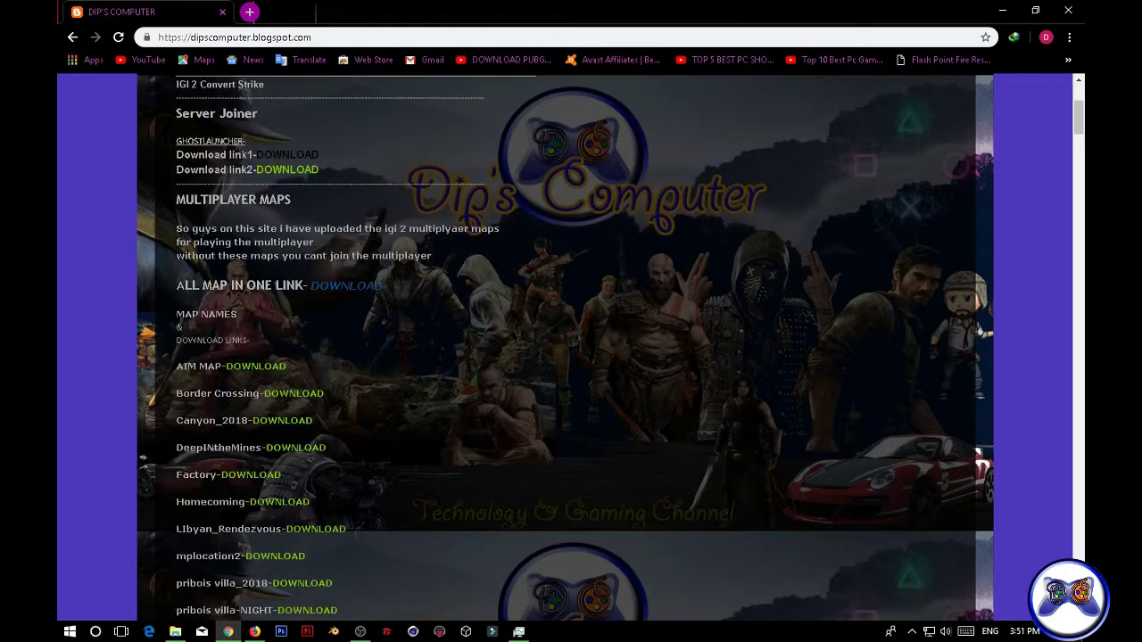
pyautogui.scroll(2, 309, 300)
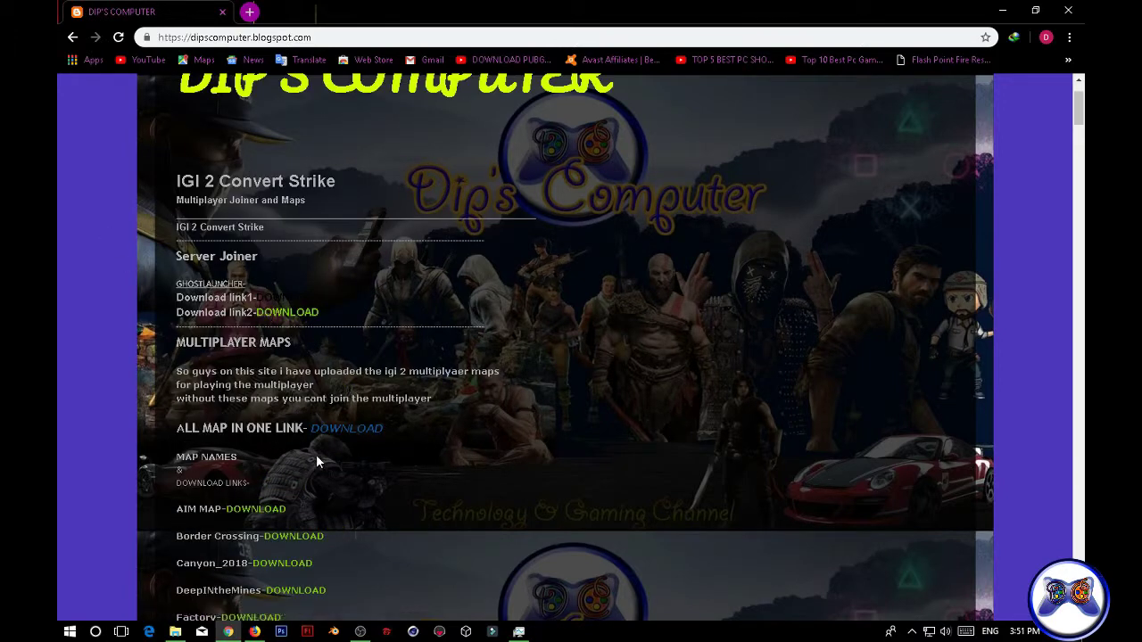
pyautogui.scroll(-1, 303, 464)
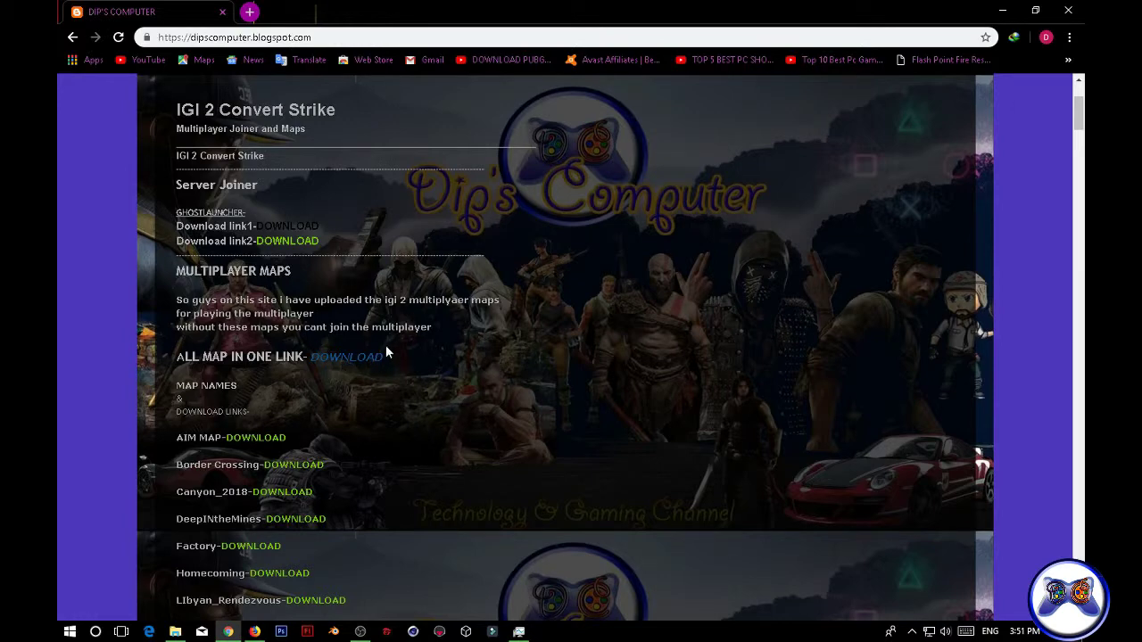
pyautogui.scroll(-3, 376, 356)
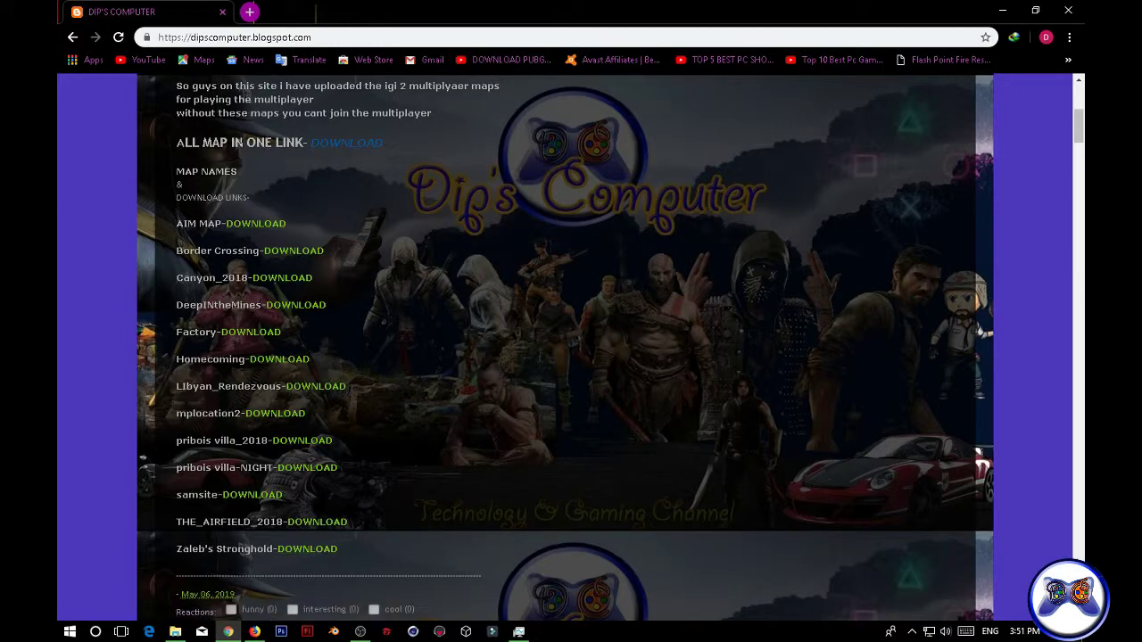
pyautogui.scroll(3, 427, 494)
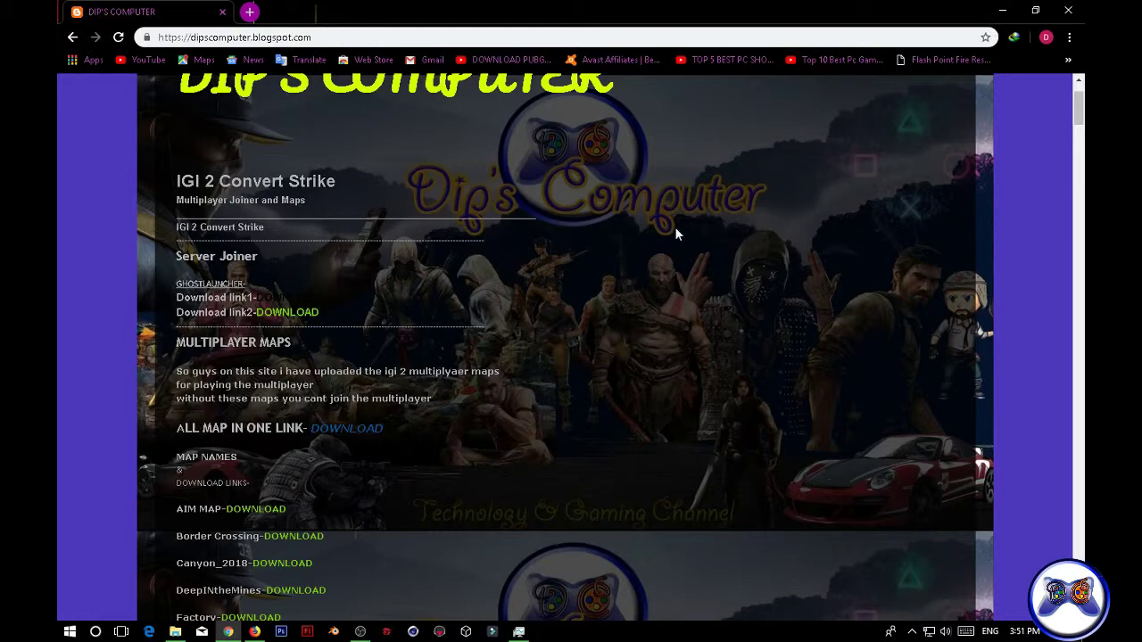
# - Switch to File Explorer and open the igi 2 map multiplayer folder in Downloads to view the map archives
pyautogui.click(175, 632)
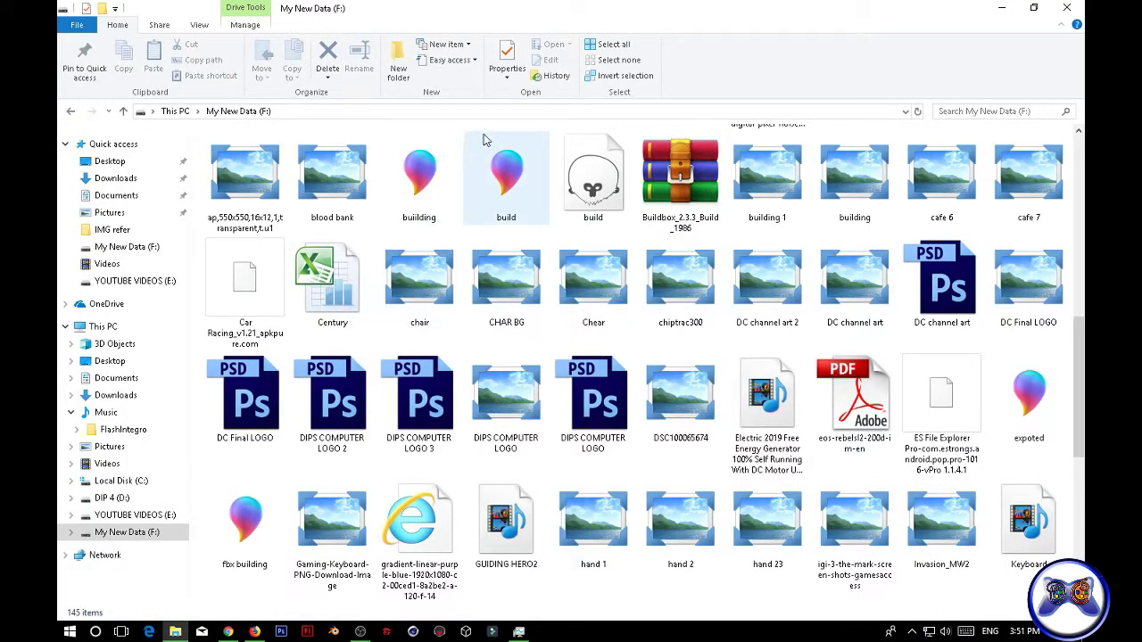
pyautogui.click(172, 176)
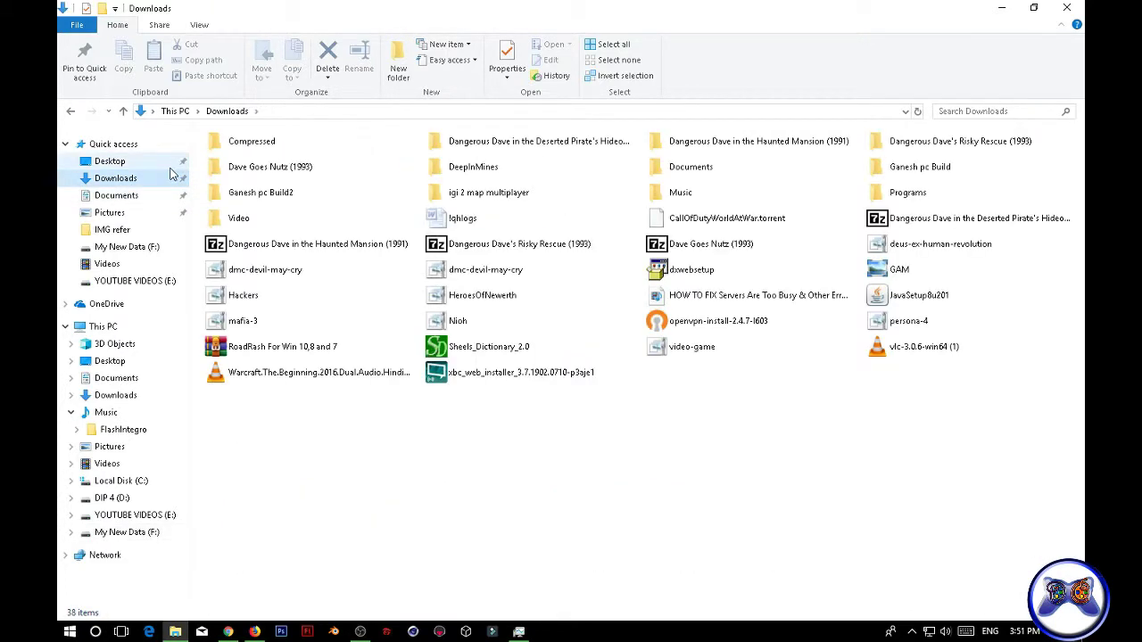
pyautogui.click(492, 193)
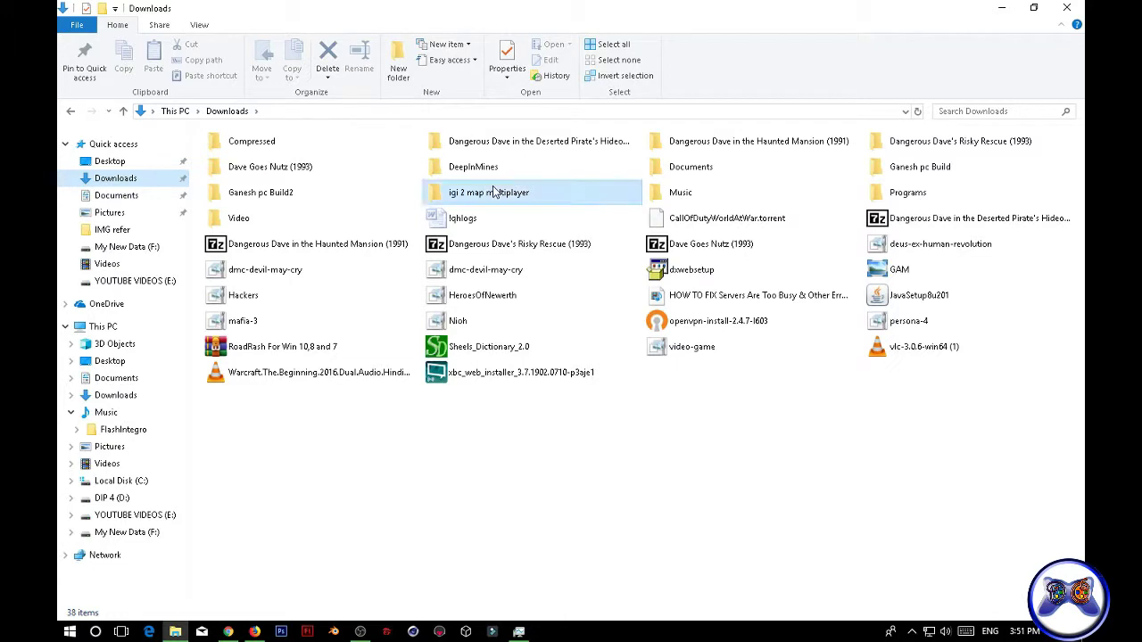
pyautogui.doubleClick(493, 192)
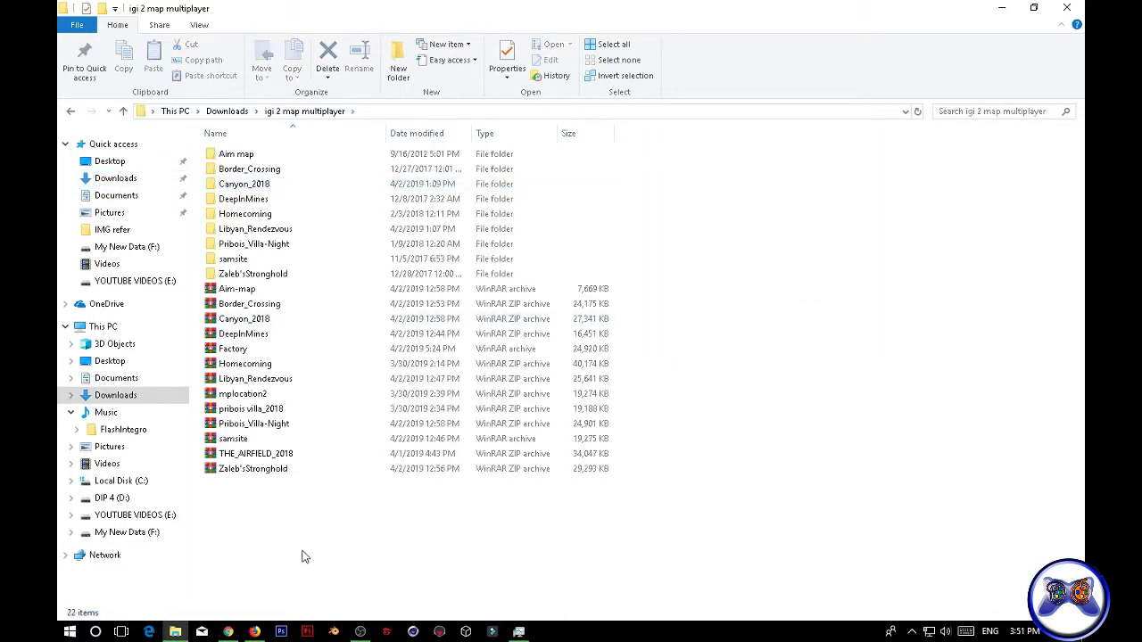
pyautogui.moveTo(302, 550); pyautogui.dragTo(275, 426)
pyautogui.click(275, 378)
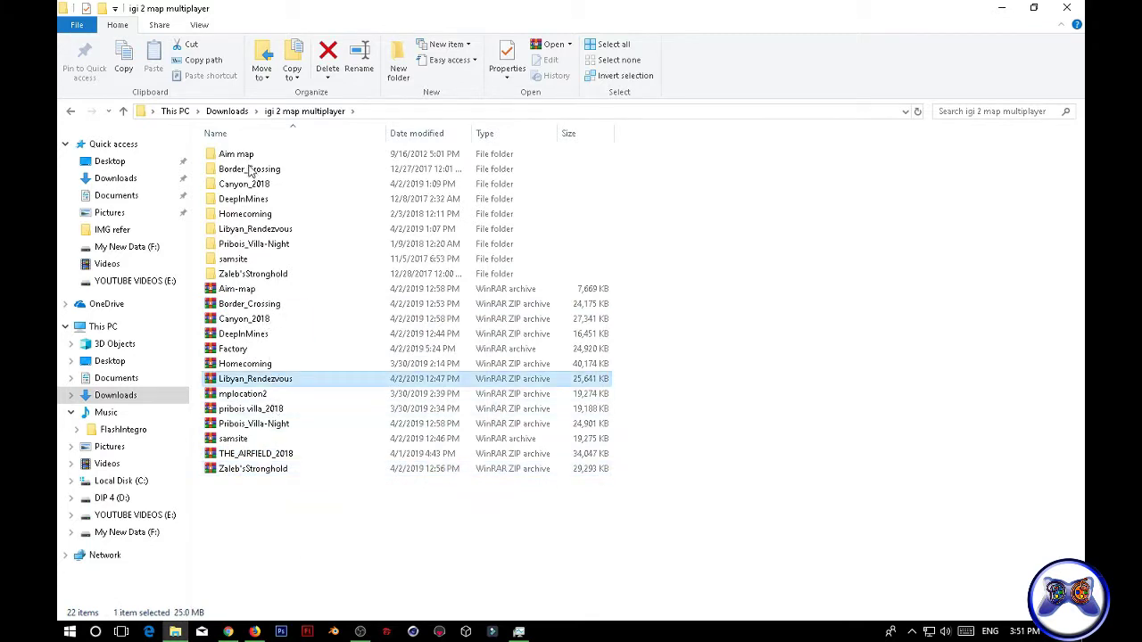
# - Look inside the extracted samsite map folder and return to the igi 2 map multiplayer folder
pyautogui.click(258, 259)
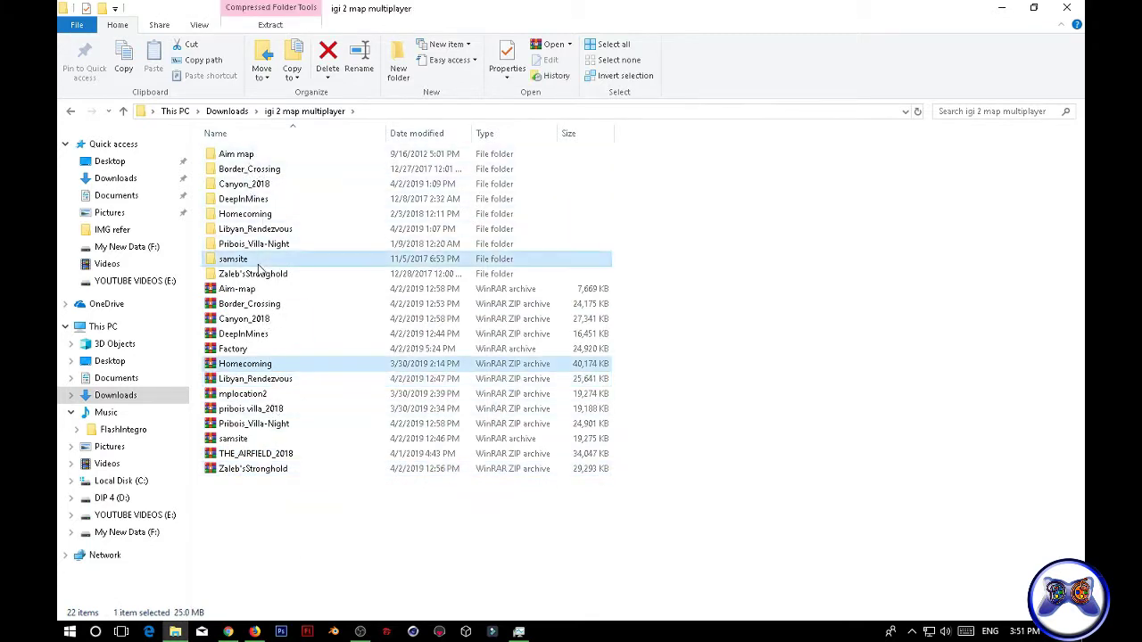
pyautogui.doubleClick(258, 260)
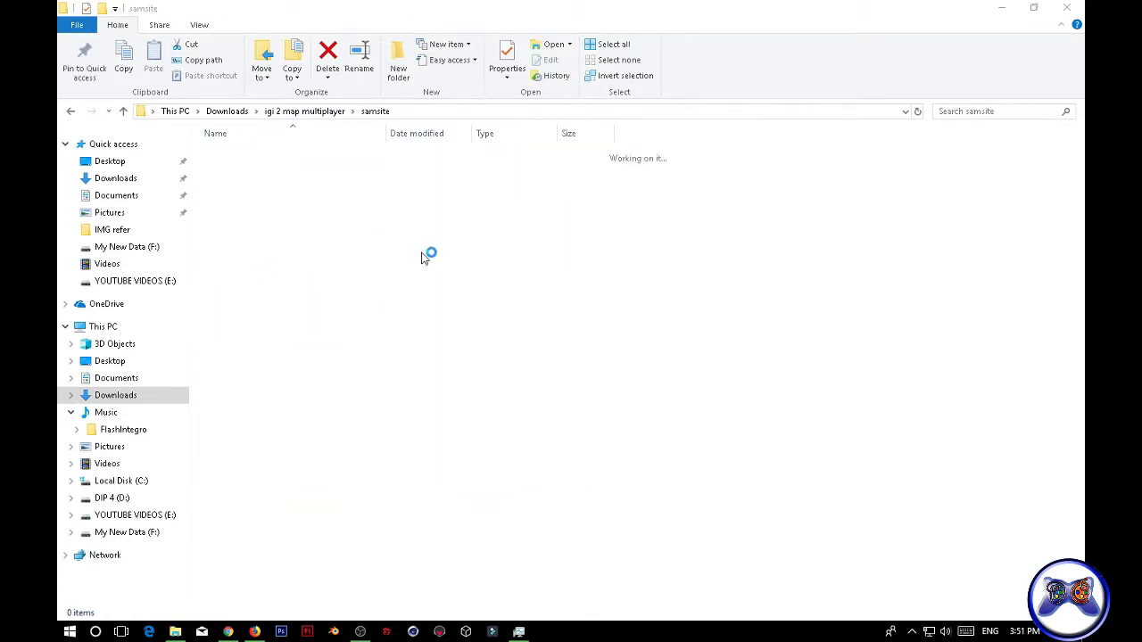
pyautogui.press('super+d')
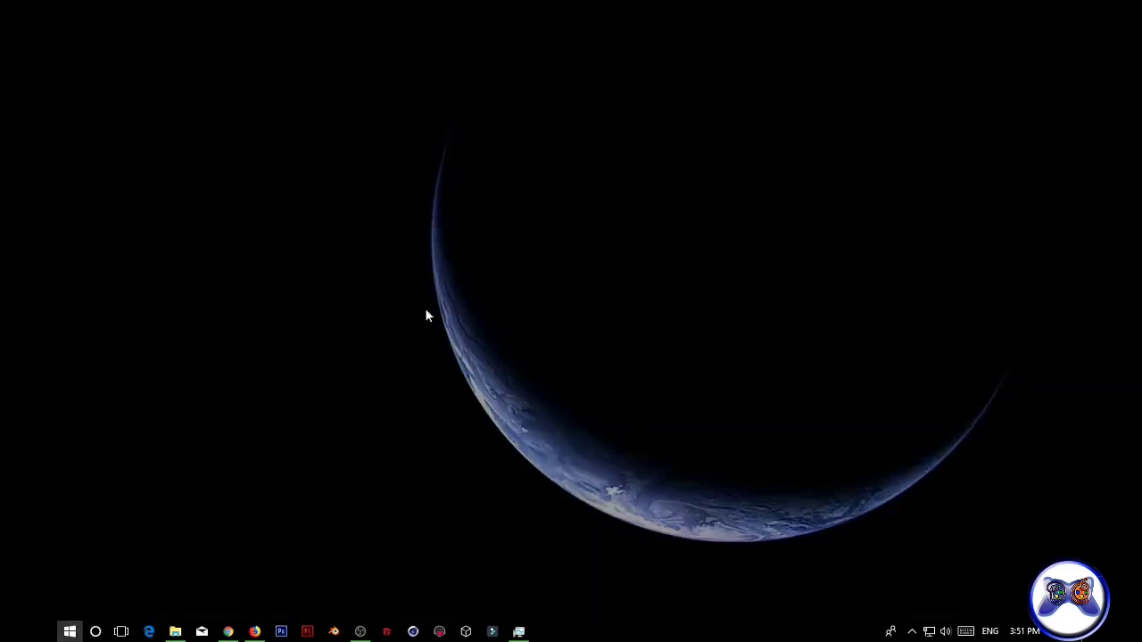
pyautogui.press('super')
pyautogui.press('super+d')
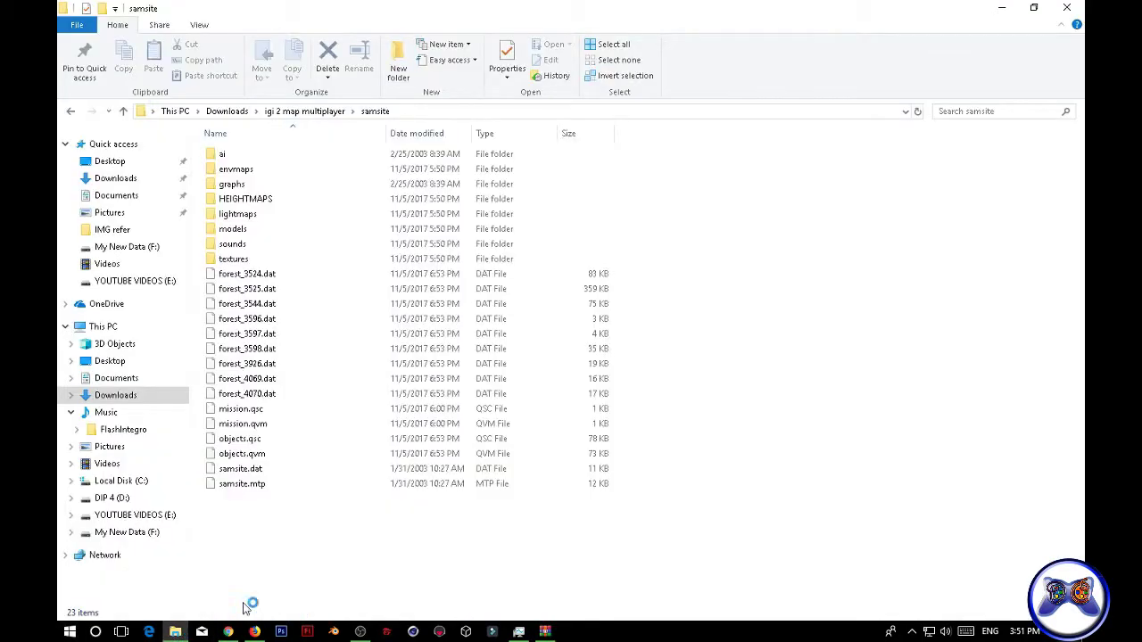
pyautogui.press('BackSpace')
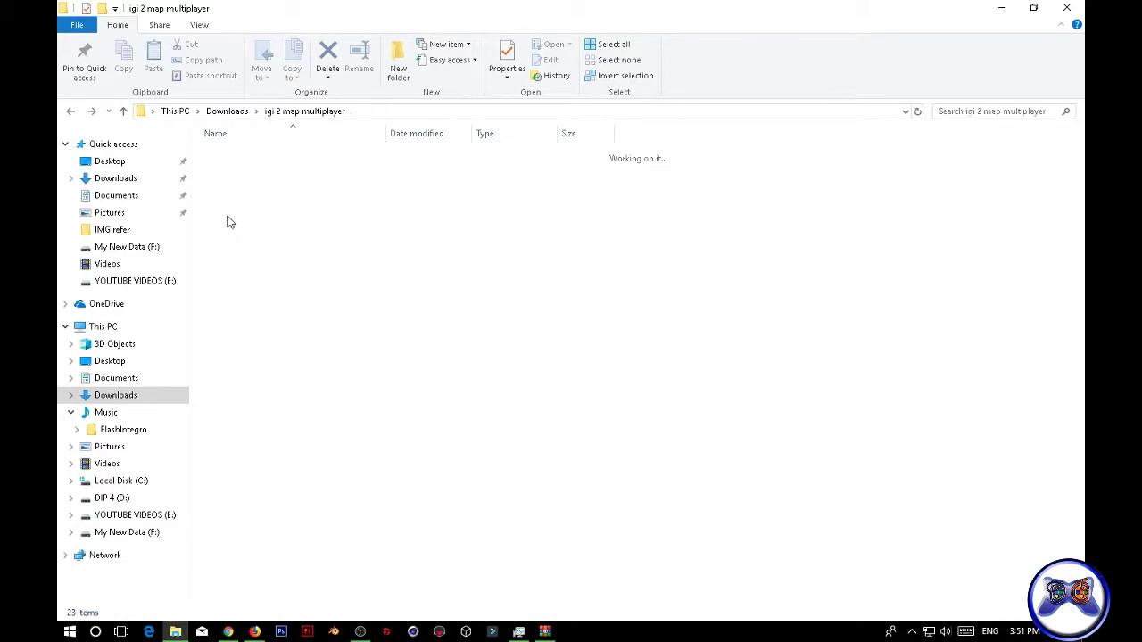
pyautogui.click(932, 328)
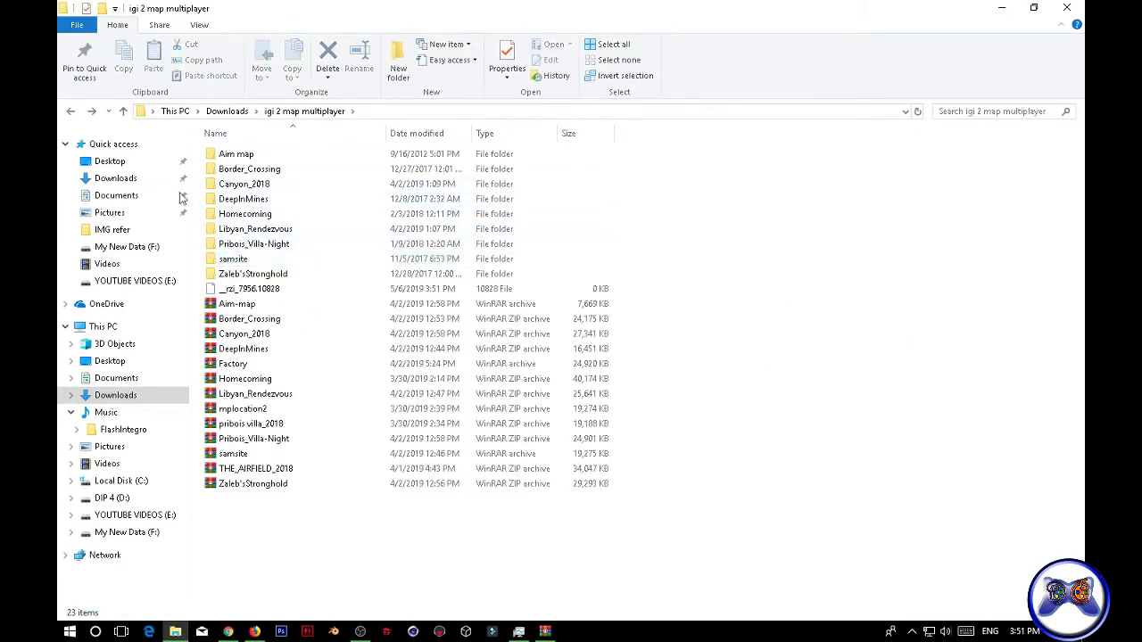
# - Go back to Downloads and open the Compressed folder to locate the launcher archive
pyautogui.press('BackSpace')
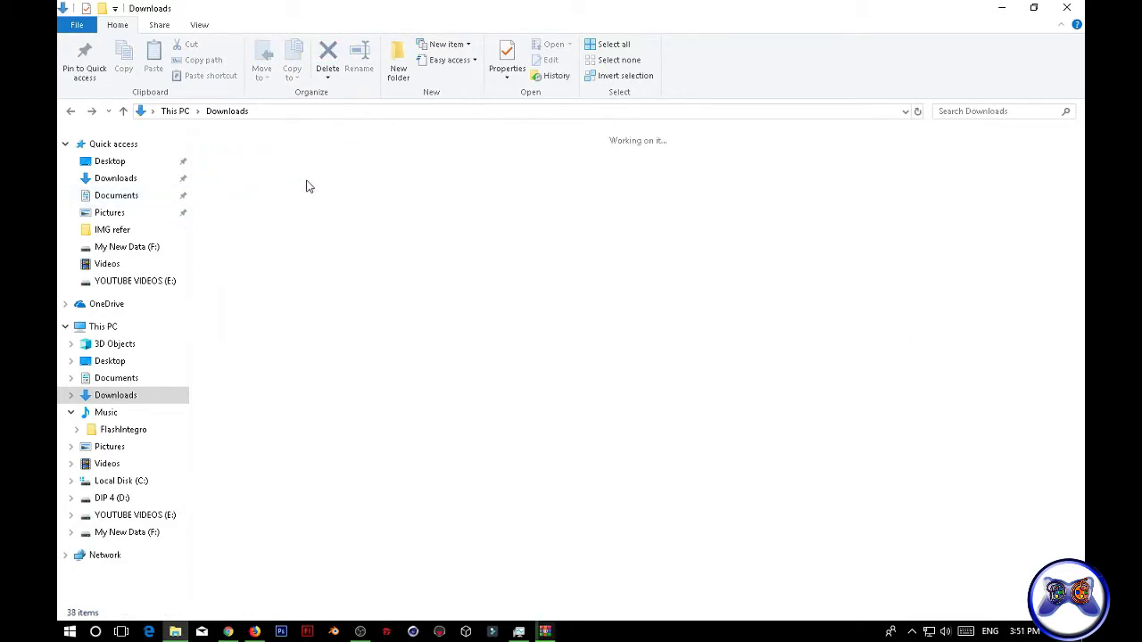
pyautogui.doubleClick(311, 145)
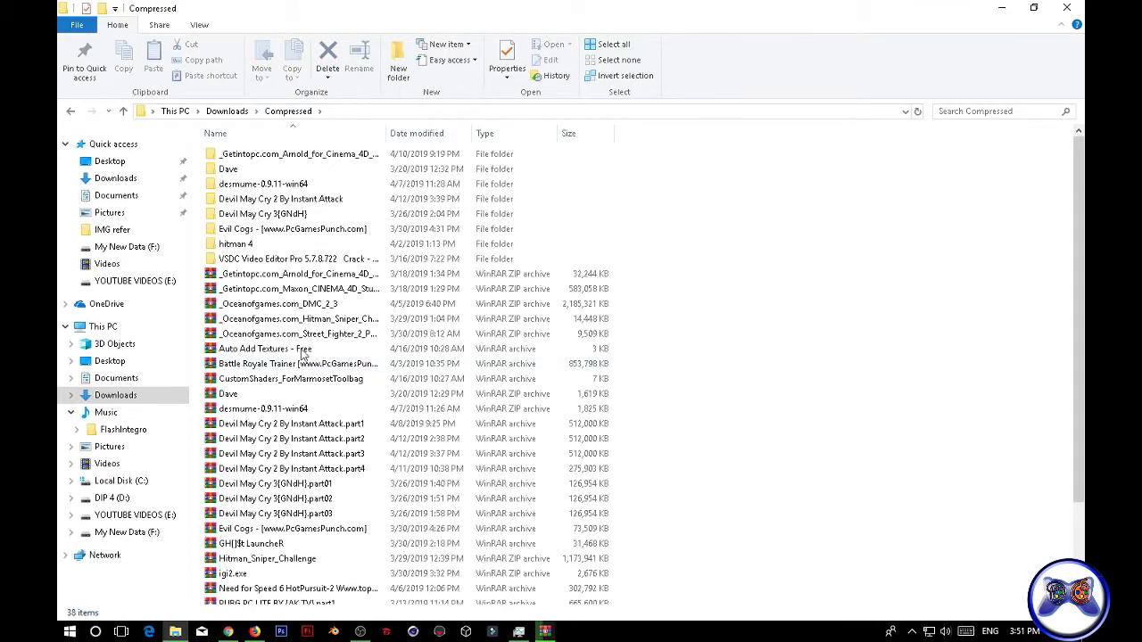
pyautogui.scroll(-2, 261, 442)
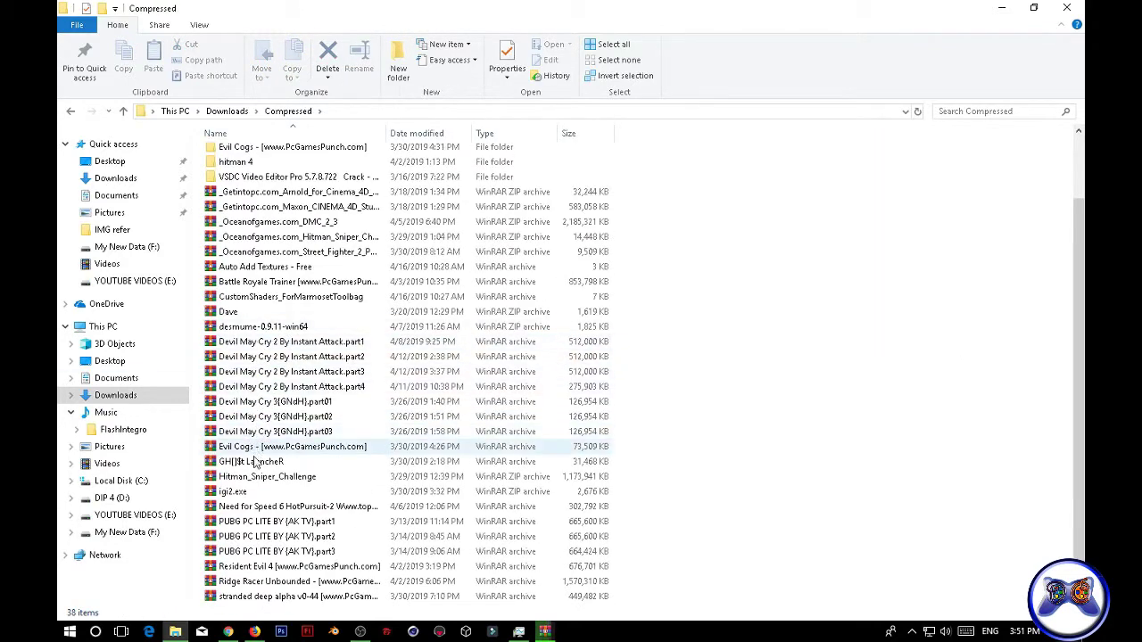
# - Extract the GH[]$t LauncheR archive into its own folder of the same name inside Compressed
pyautogui.click(254, 461)
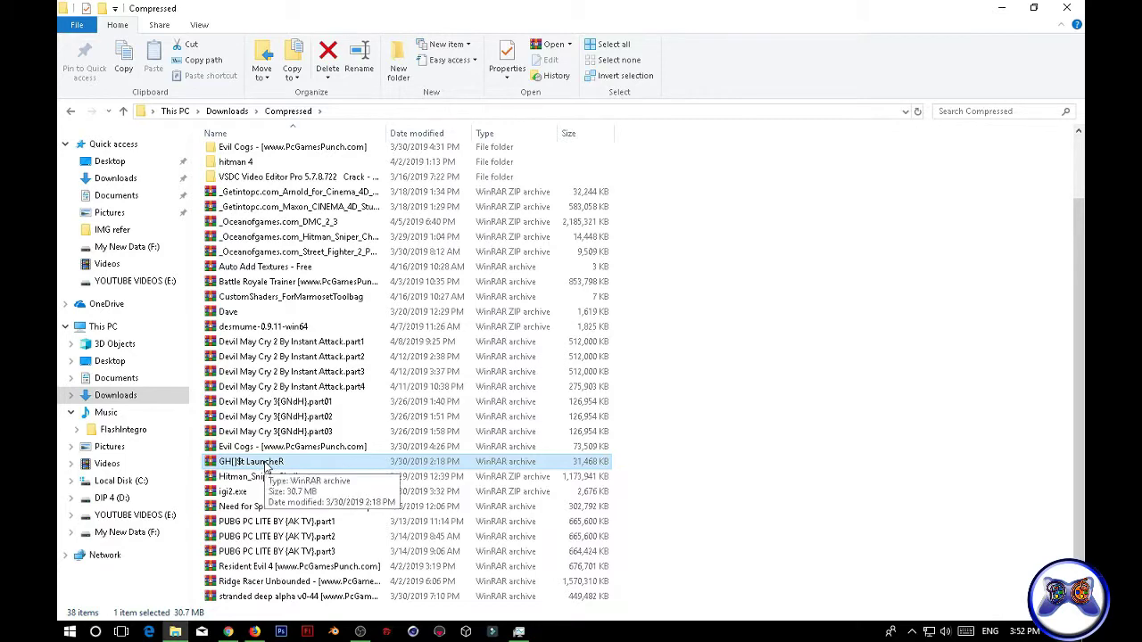
pyautogui.scroll(2, 265, 467)
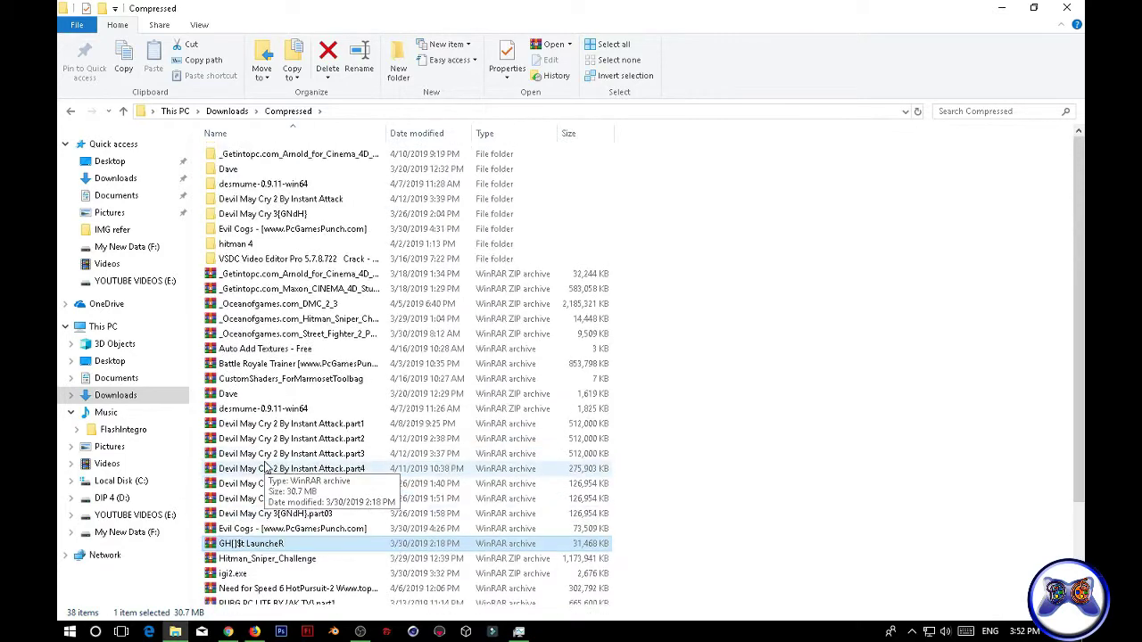
pyautogui.scroll(-1, 250, 339)
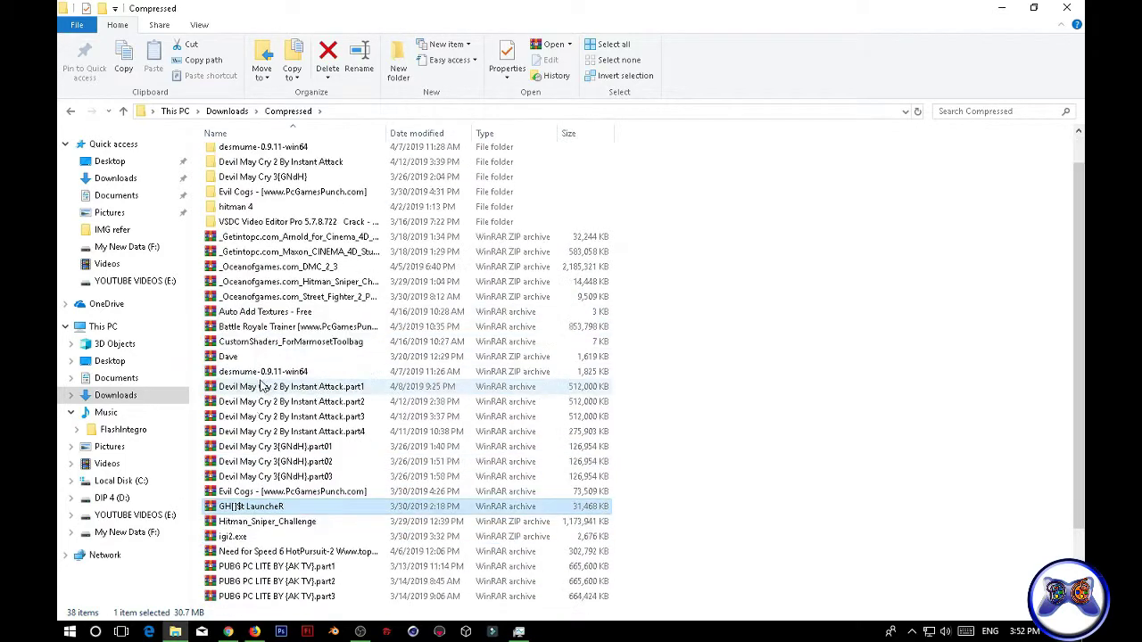
pyautogui.doubleClick(259, 507)
pyautogui.rightClick(259, 507)
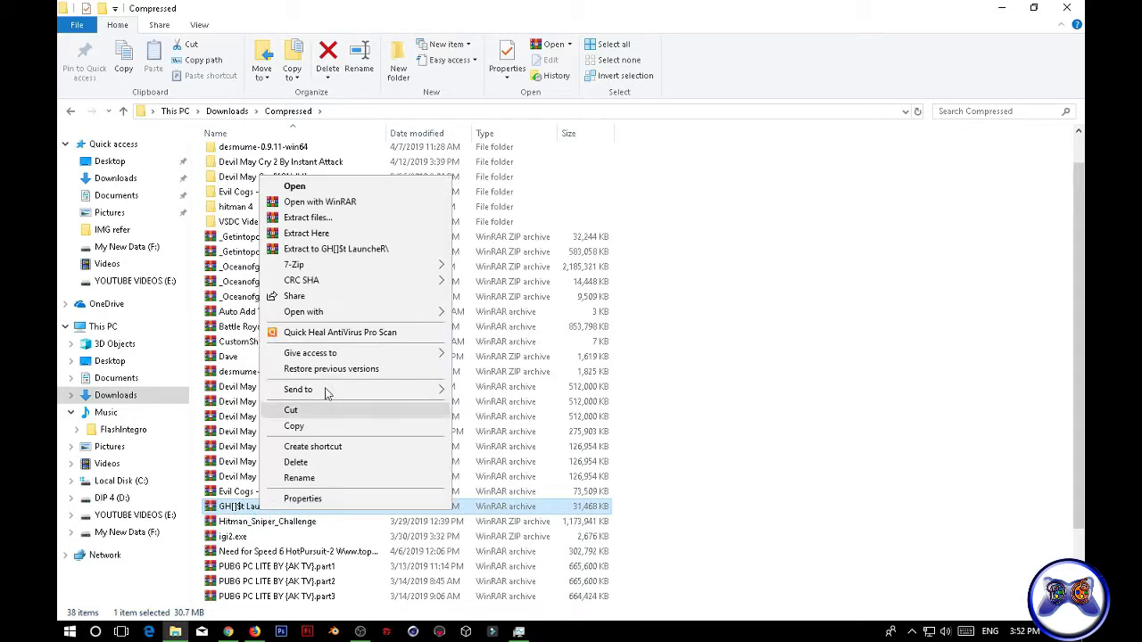
pyautogui.click(351, 253)
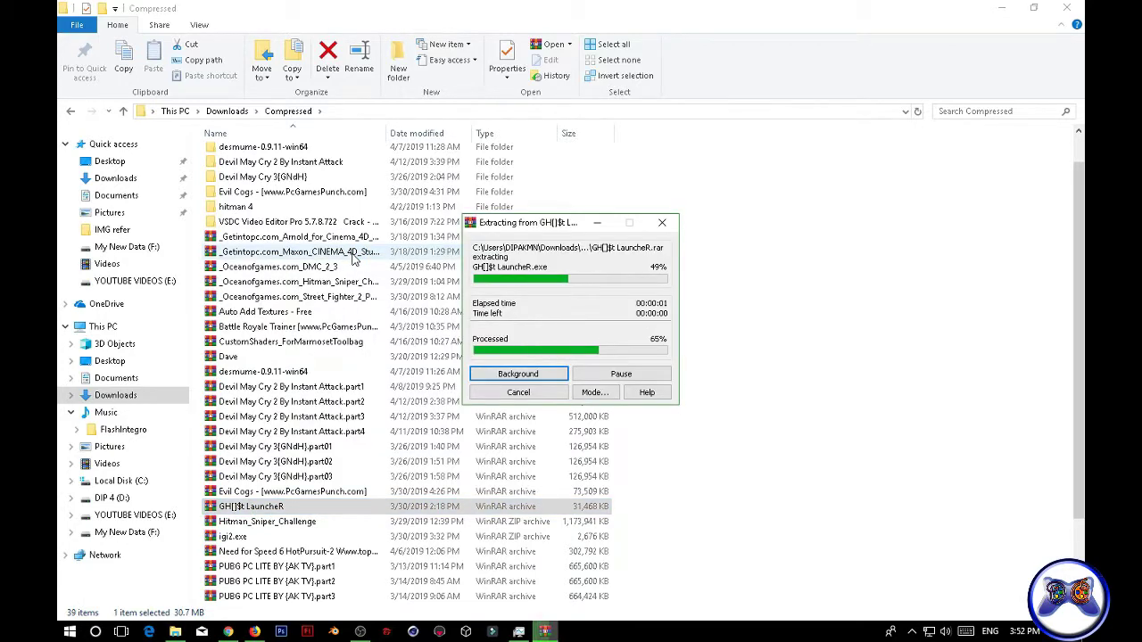
# - Open the extracted GH[]$t LauncheR folder, select the launcher application inside, and return to the Compressed folder
pyautogui.doubleClick(319, 209)
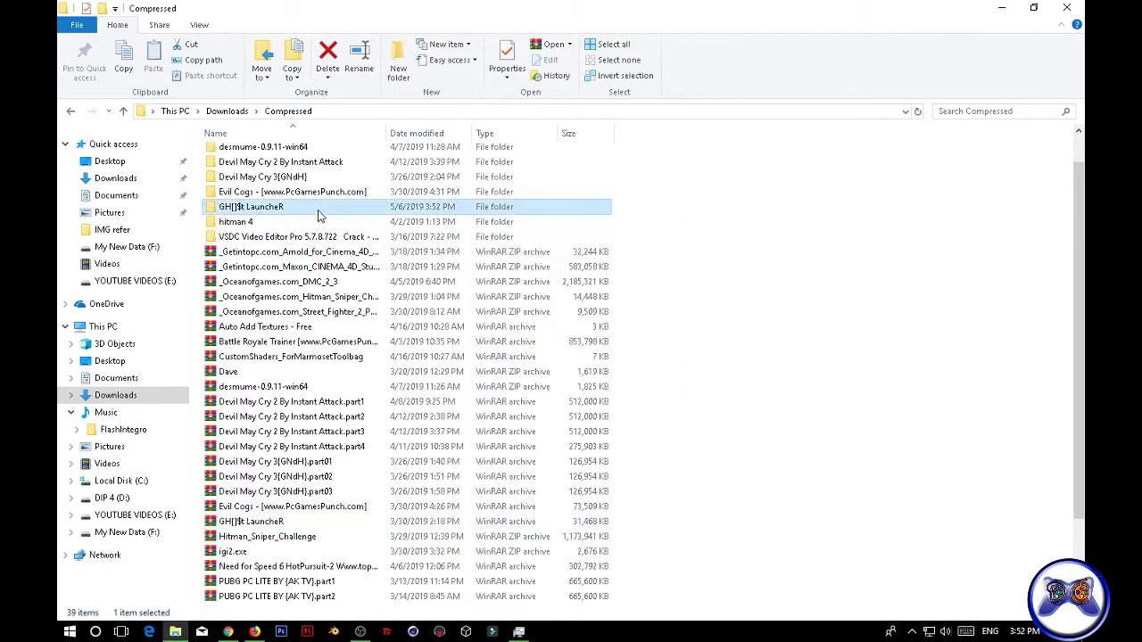
pyautogui.moveTo(321, 276); pyautogui.dragTo(273, 152)
pyautogui.moveTo(348, 248); pyautogui.dragTo(272, 153)
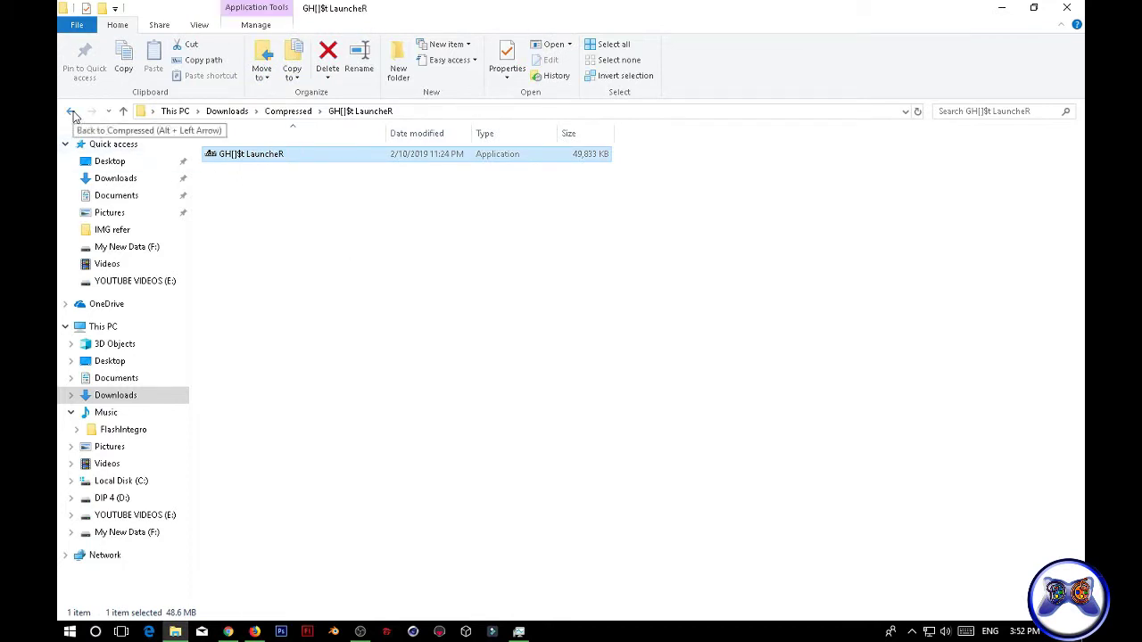
pyautogui.click(72, 112)
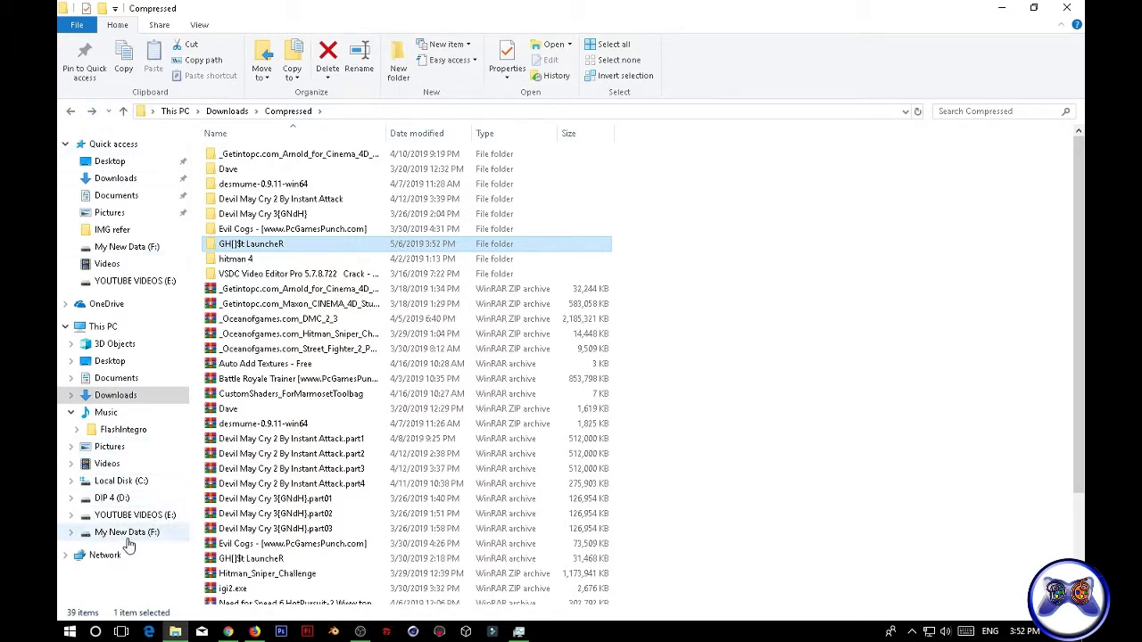
# - Open the game's pc folder in My New Data (F:) > Installed Games > IGI-2 and view its files
pyautogui.click(181, 532)
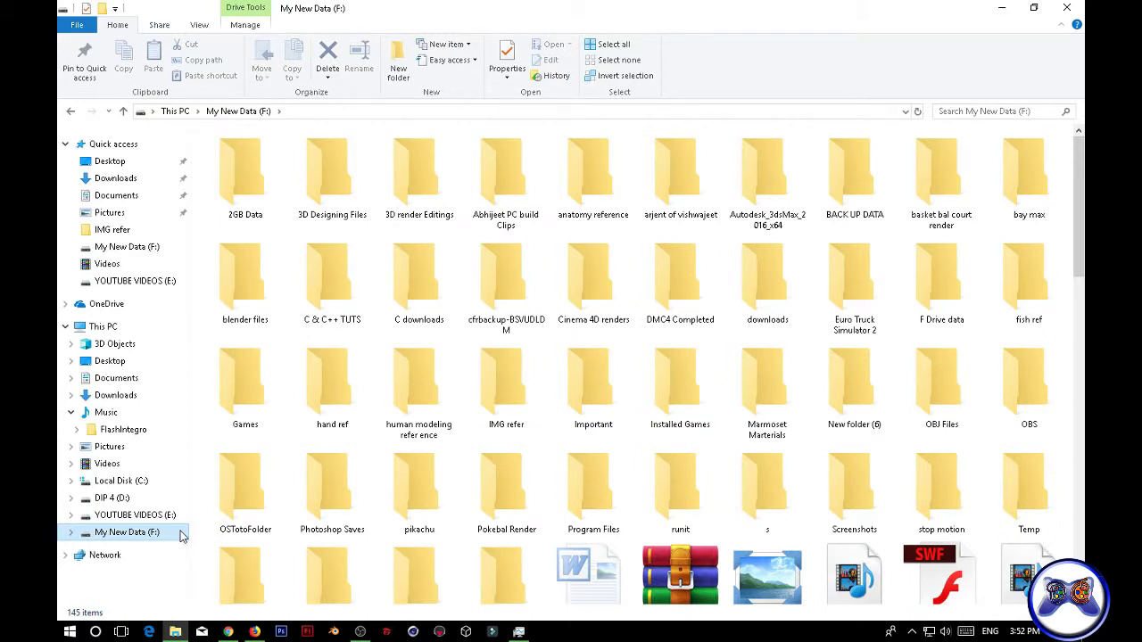
pyautogui.doubleClick(681, 393)
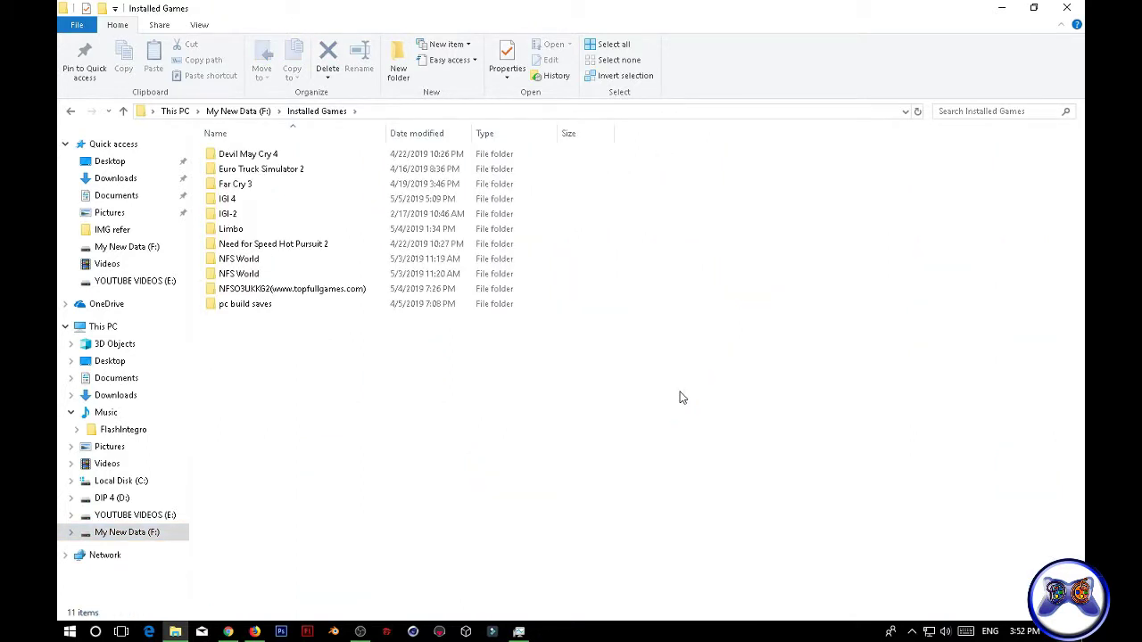
pyautogui.doubleClick(234, 216)
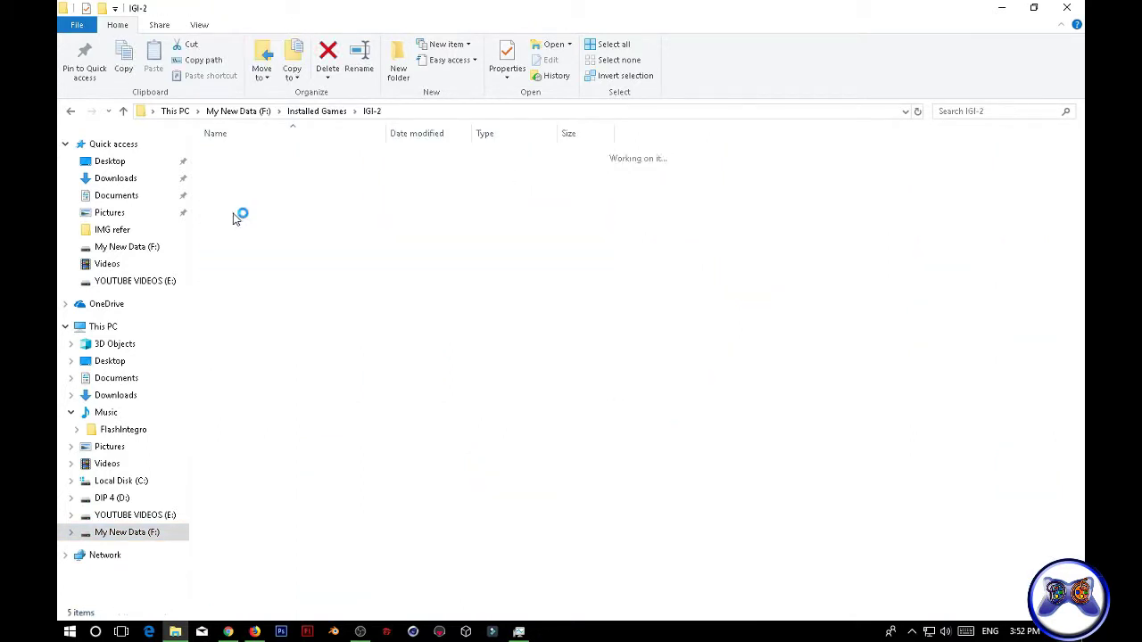
pyautogui.click(277, 176)
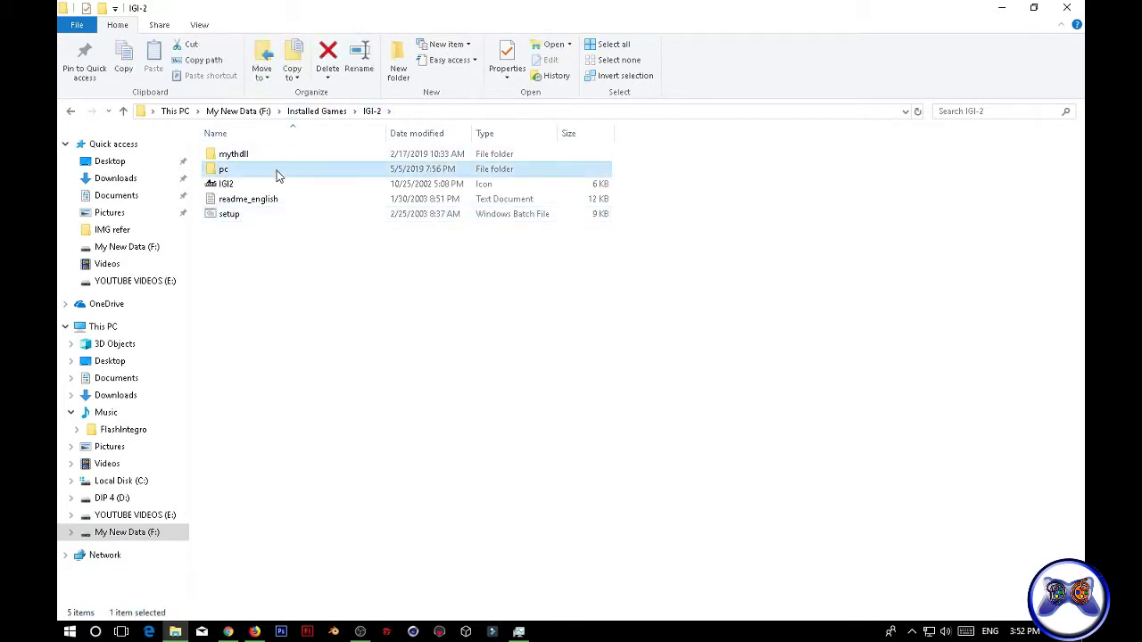
pyautogui.doubleClick(276, 176)
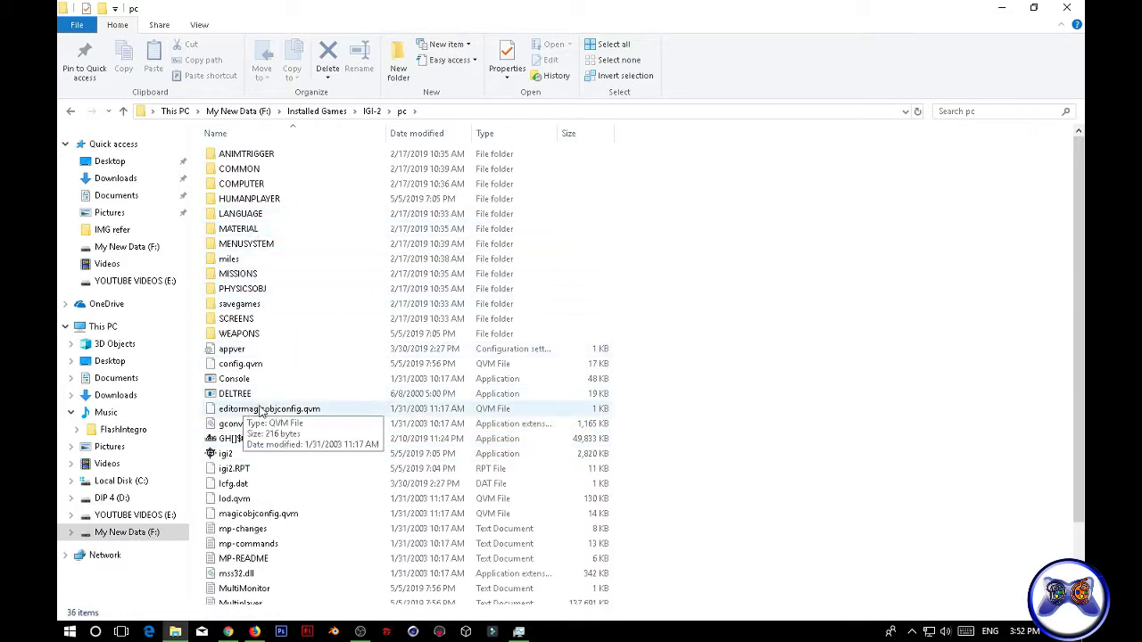
pyautogui.scroll(-2, 264, 406)
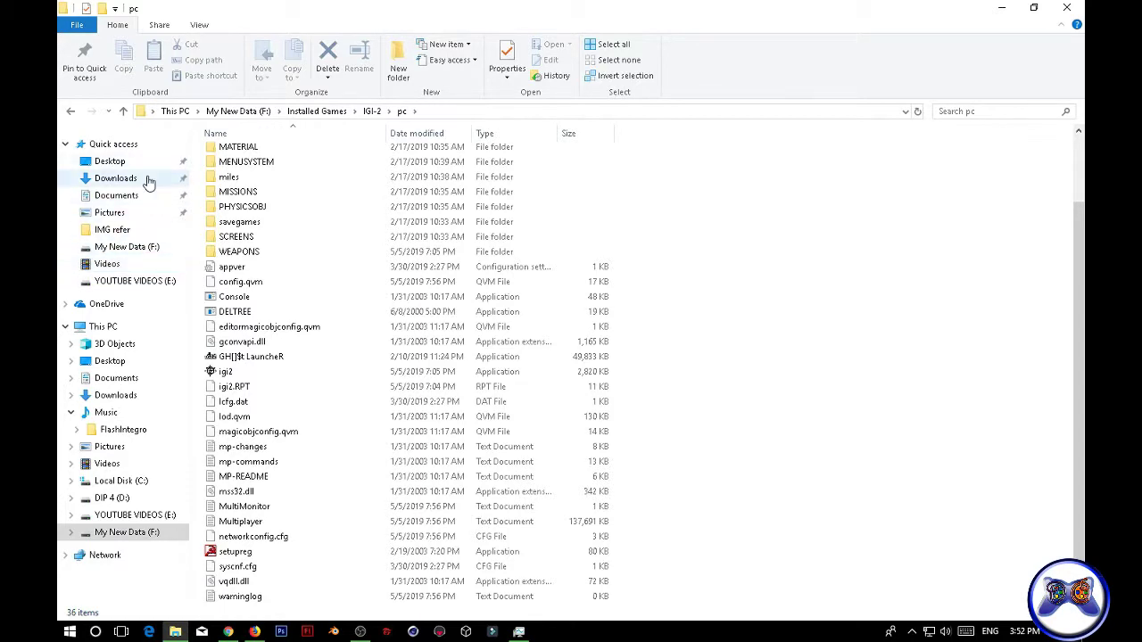
# - View the downloaded maps in the igi 2 map multiplayer folder in Downloads and return to the game's pc folder
pyautogui.click(191, 180)
pyautogui.doubleClick(566, 197)
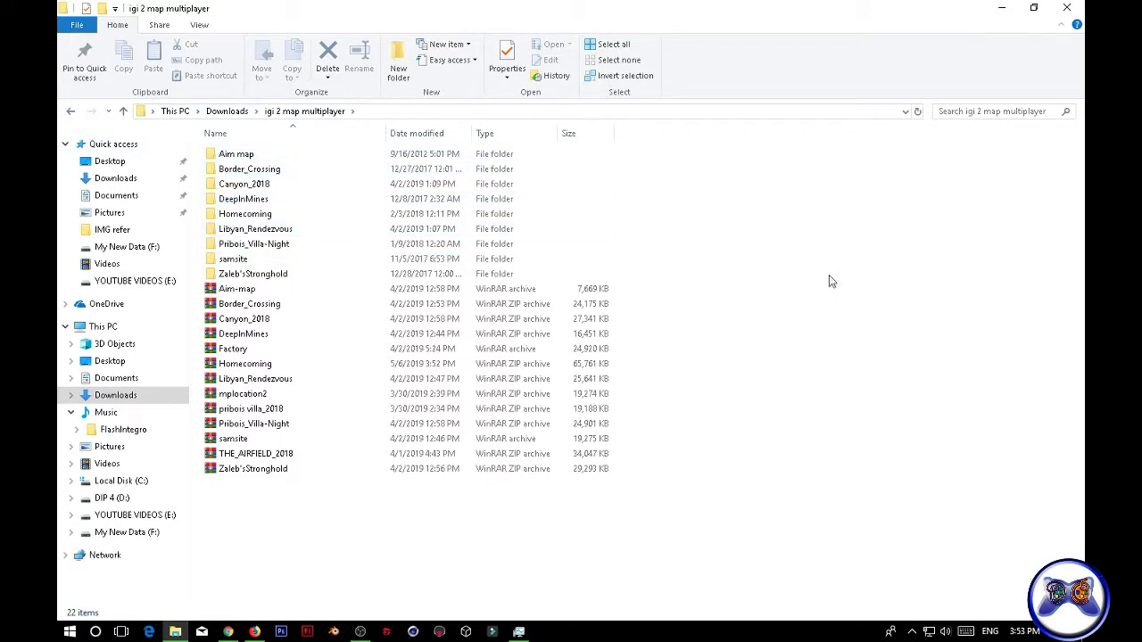
pyautogui.click(71, 114)
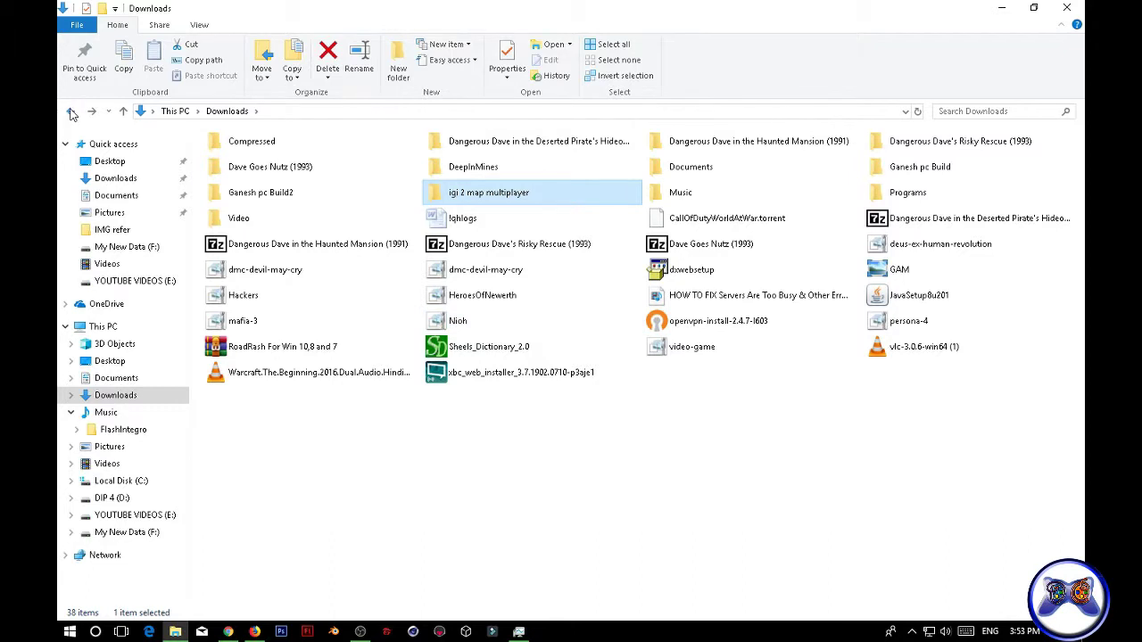
pyautogui.click(71, 114)
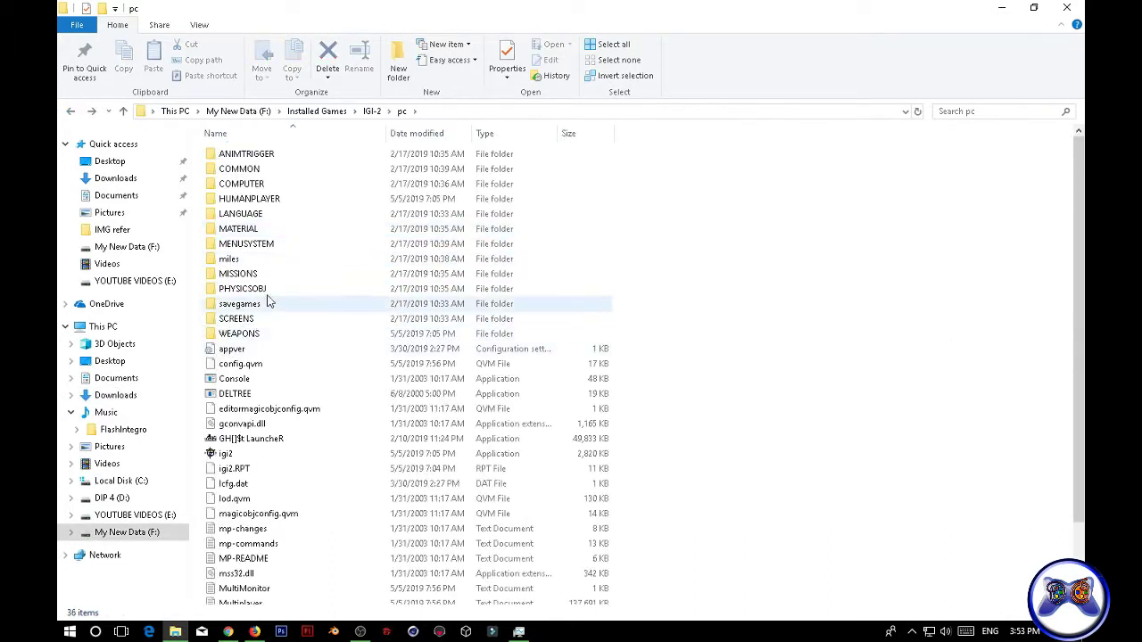
# - Open MISSIONS > multiplayer inside the pc folder, show its full path, and refresh the list of map folders
pyautogui.doubleClick(270, 276)
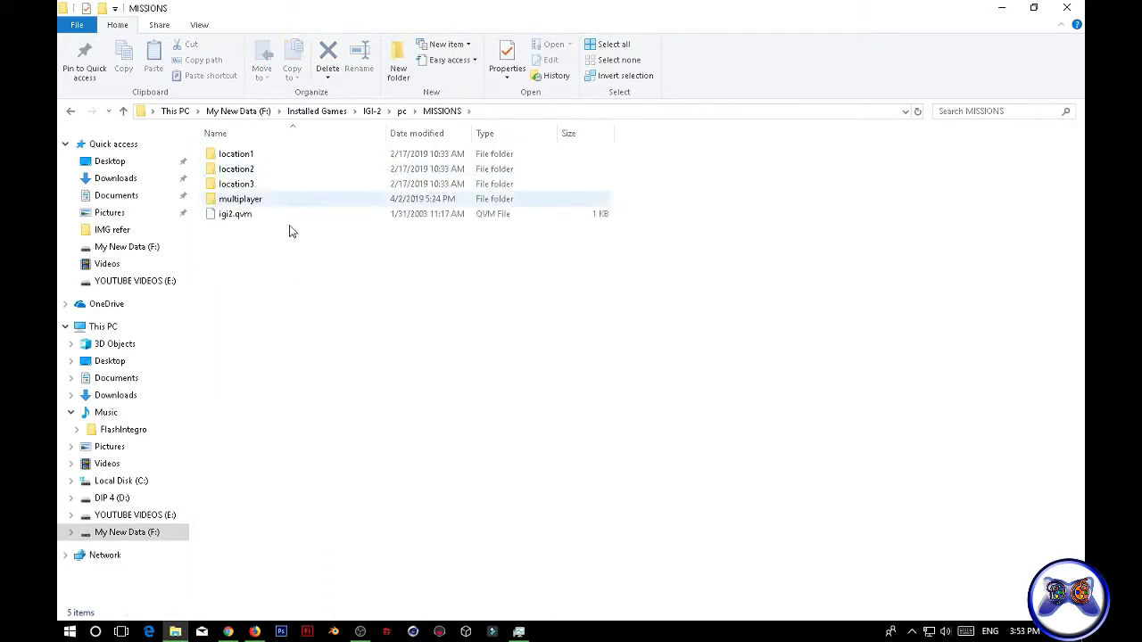
pyautogui.doubleClick(284, 198)
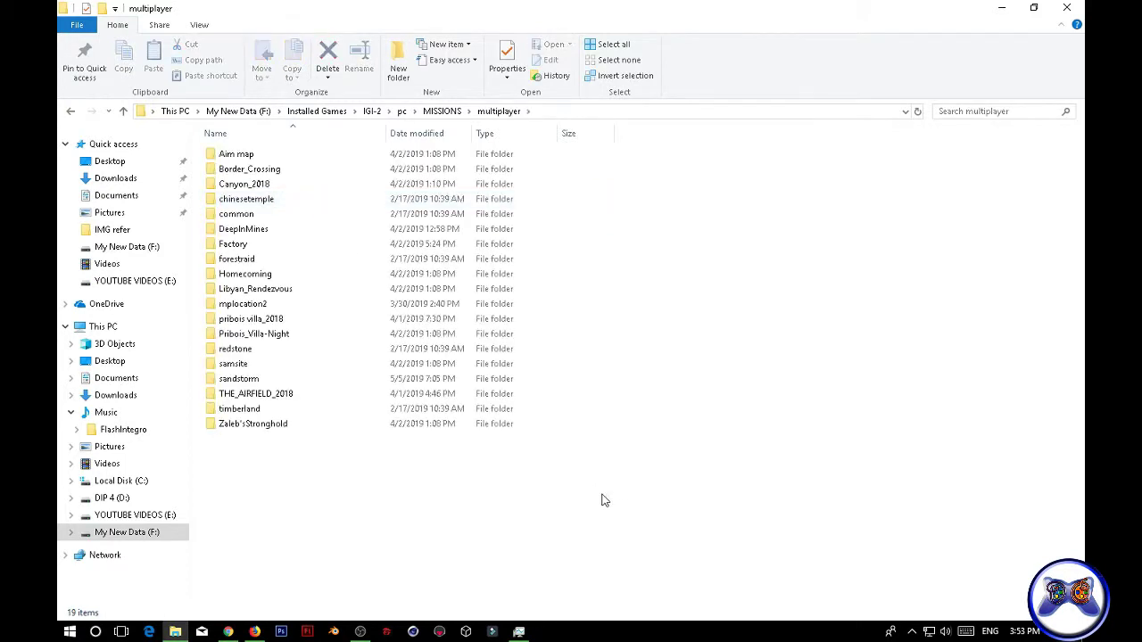
pyautogui.moveTo(625, 502); pyautogui.dragTo(644, 382)
pyautogui.click(557, 113)
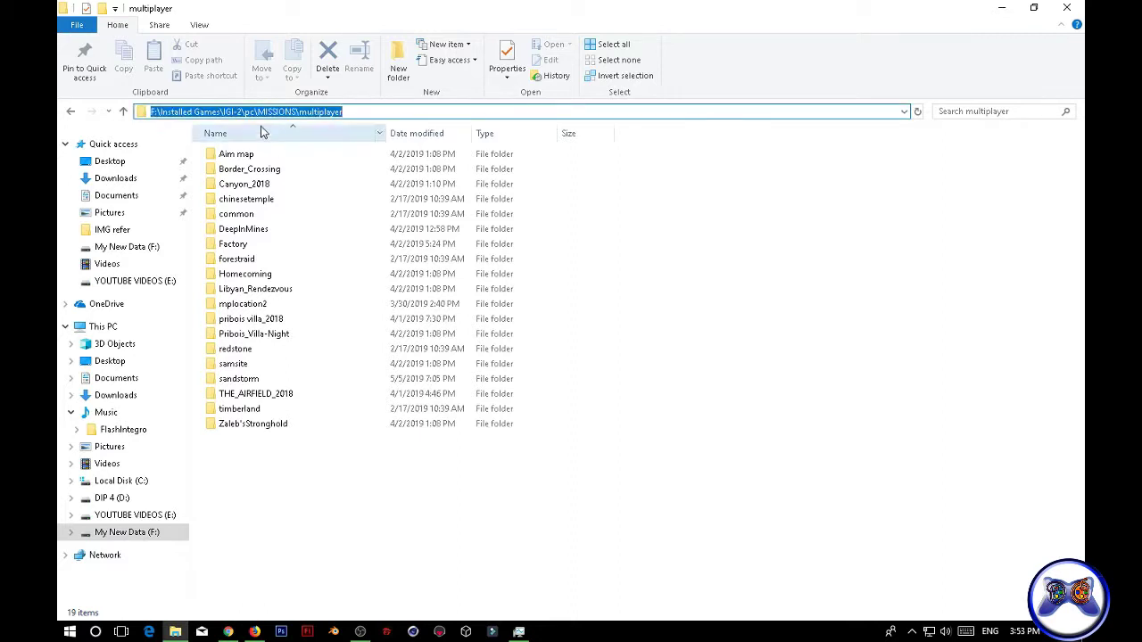
pyautogui.click(536, 503)
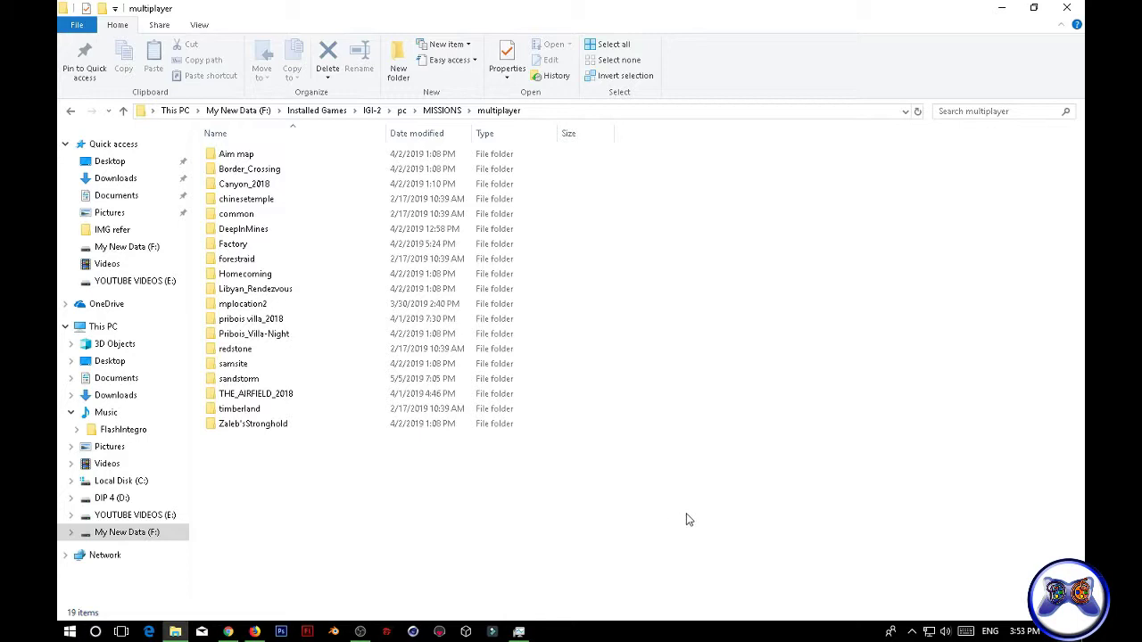
pyautogui.rightClick(641, 527)
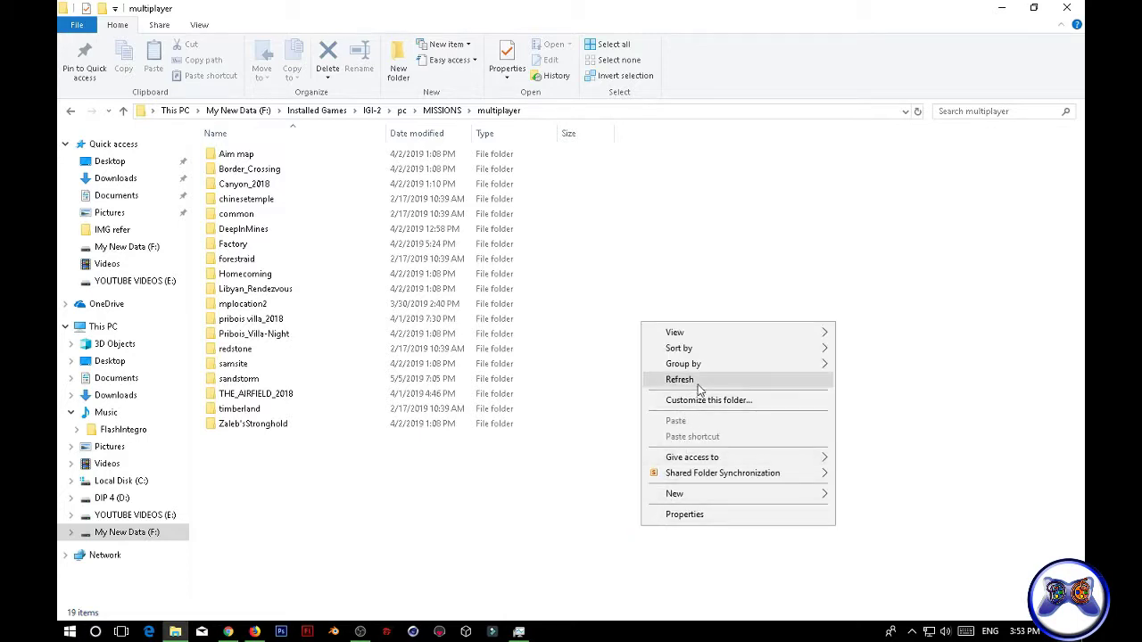
pyautogui.click(699, 386)
# - Return to the game's pc folder, refresh it, and run the GH[]$t LauncheR application
pyautogui.click(71, 112)
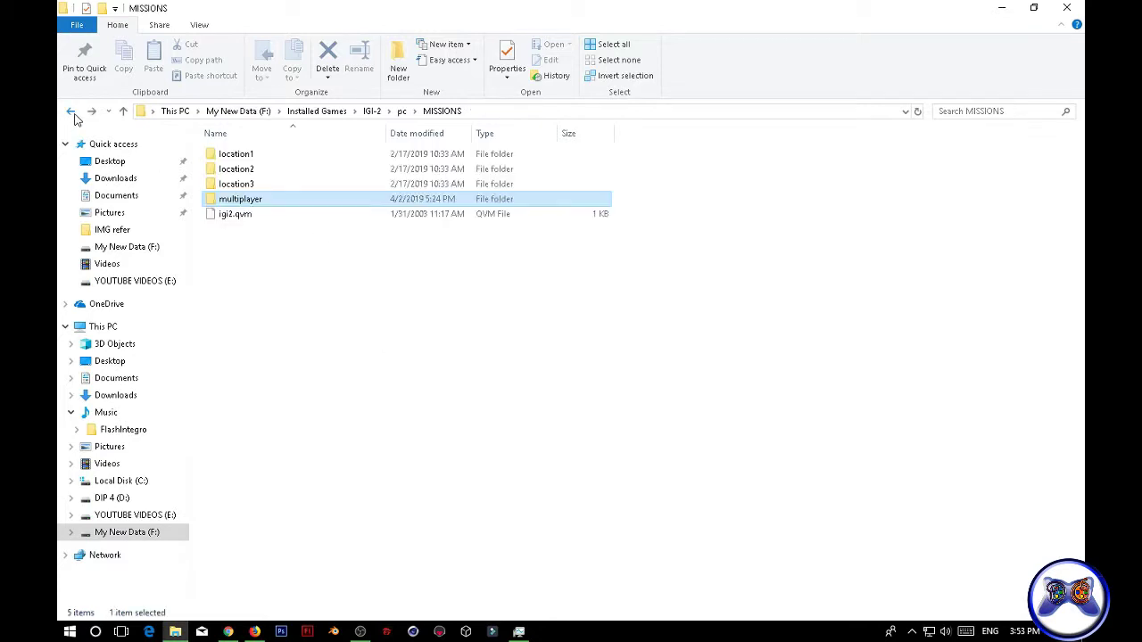
pyautogui.click(71, 113)
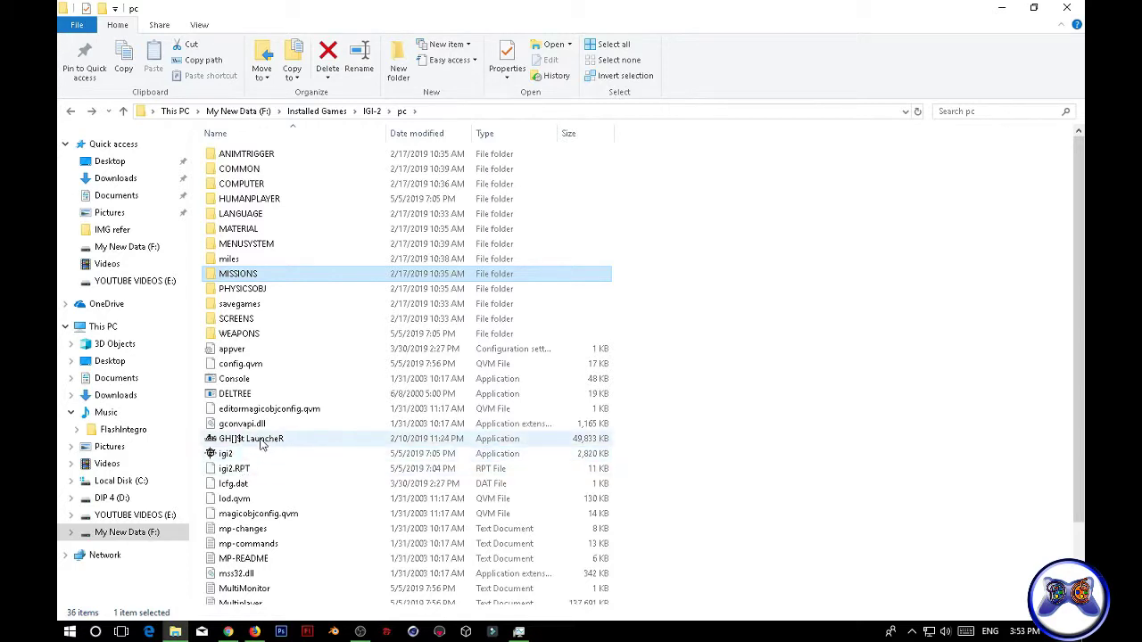
pyautogui.rightClick(778, 412)
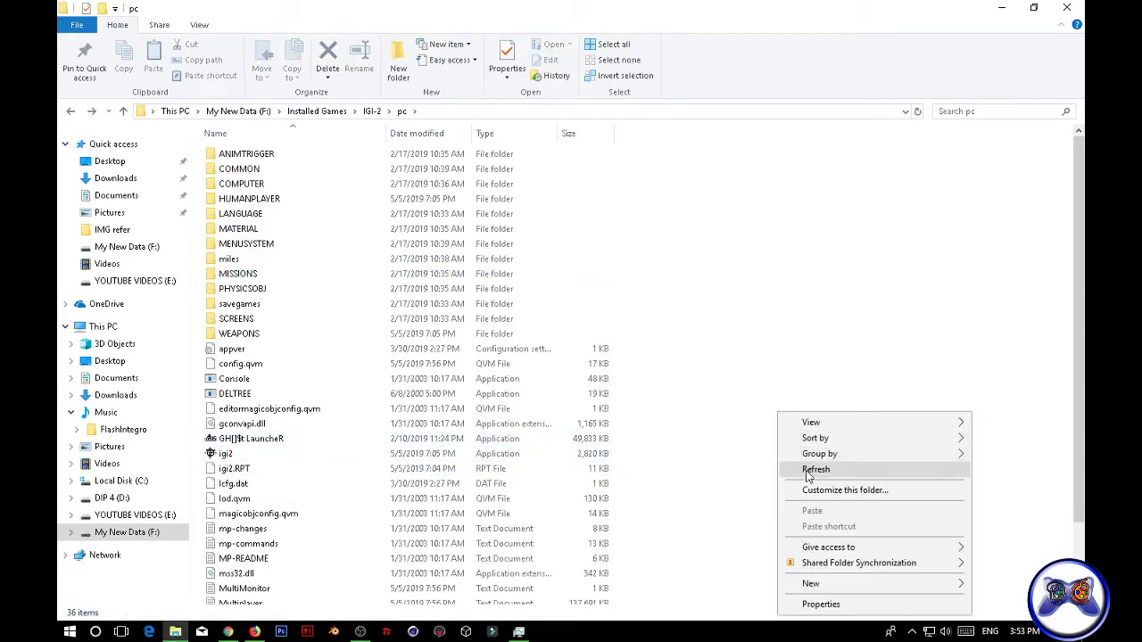
pyautogui.click(812, 471)
pyautogui.rightClick(810, 473)
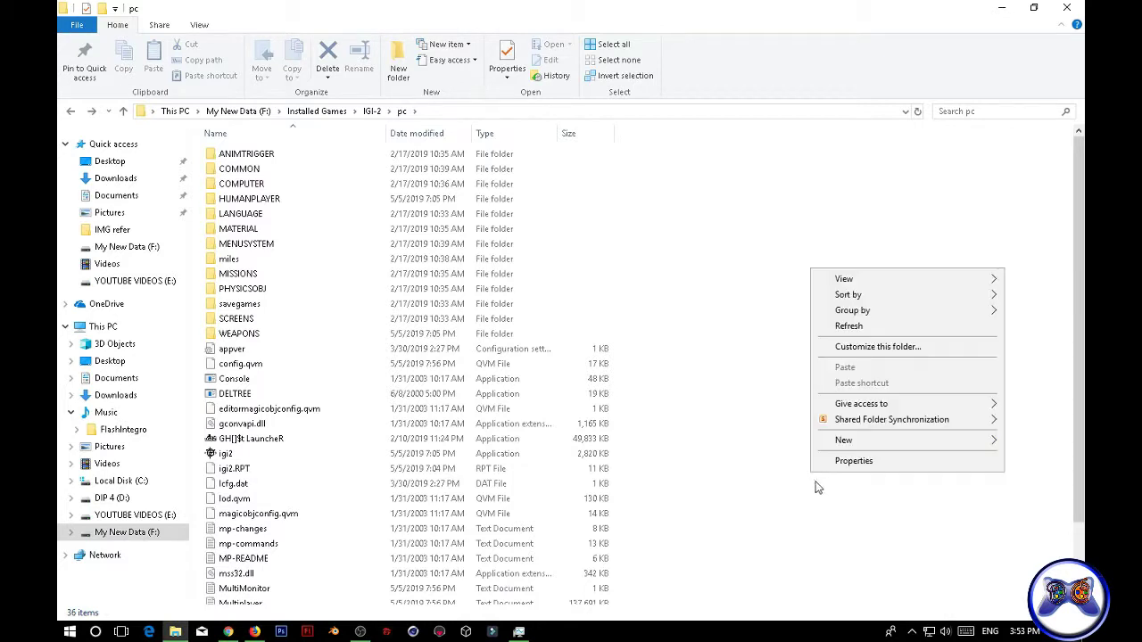
pyautogui.click(838, 343)
pyautogui.click(210, 441)
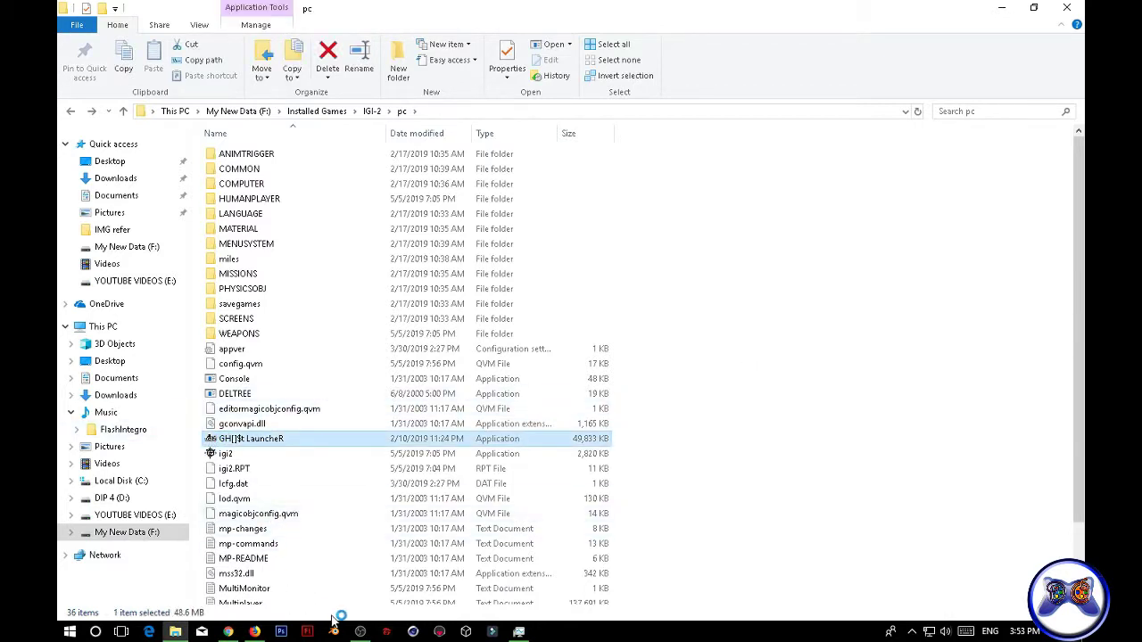
pyautogui.doubleClick(257, 444)
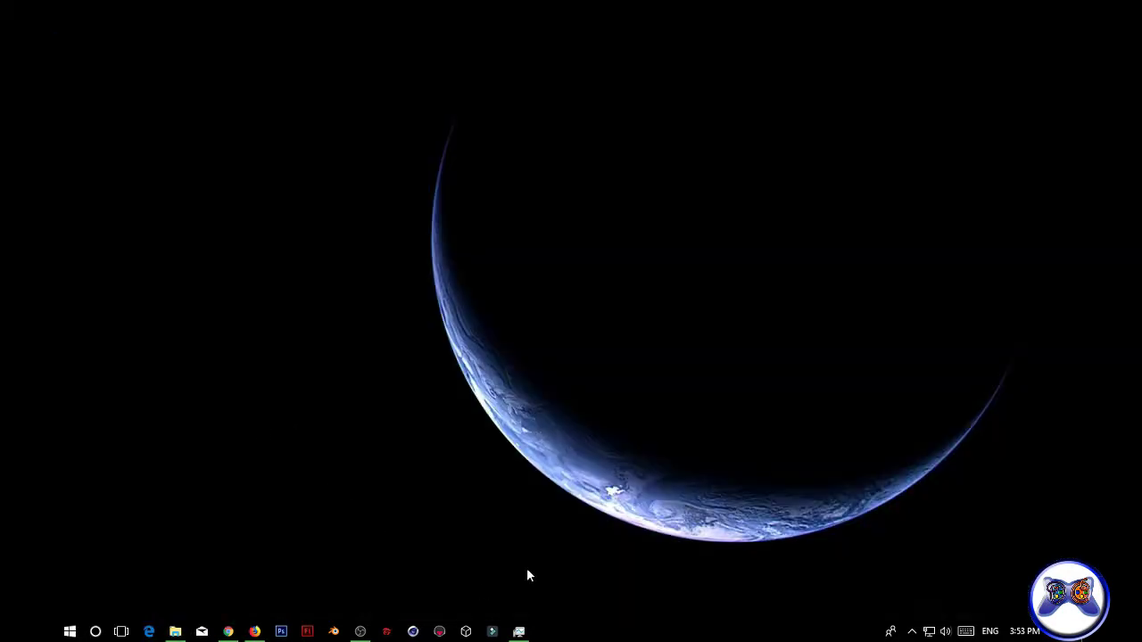
# - Check the open windows for the launcher and minimize the pc folder window
pyautogui.hotkey('alt', 'Tab')
pyautogui.hotkey('alt', 'Tab')
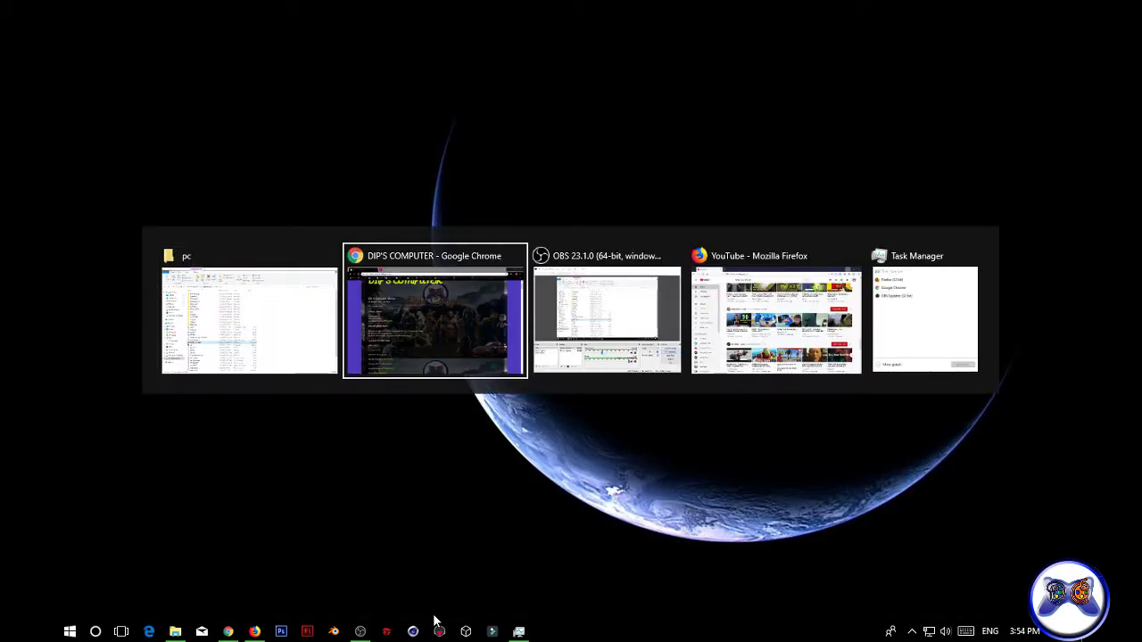
pyautogui.hotkey('alt', 'Tab')
pyautogui.hotkey('alt', 'Tab')
pyautogui.hotkey('alt', 'Tab')
pyautogui.hotkey('alt', 'Tab')
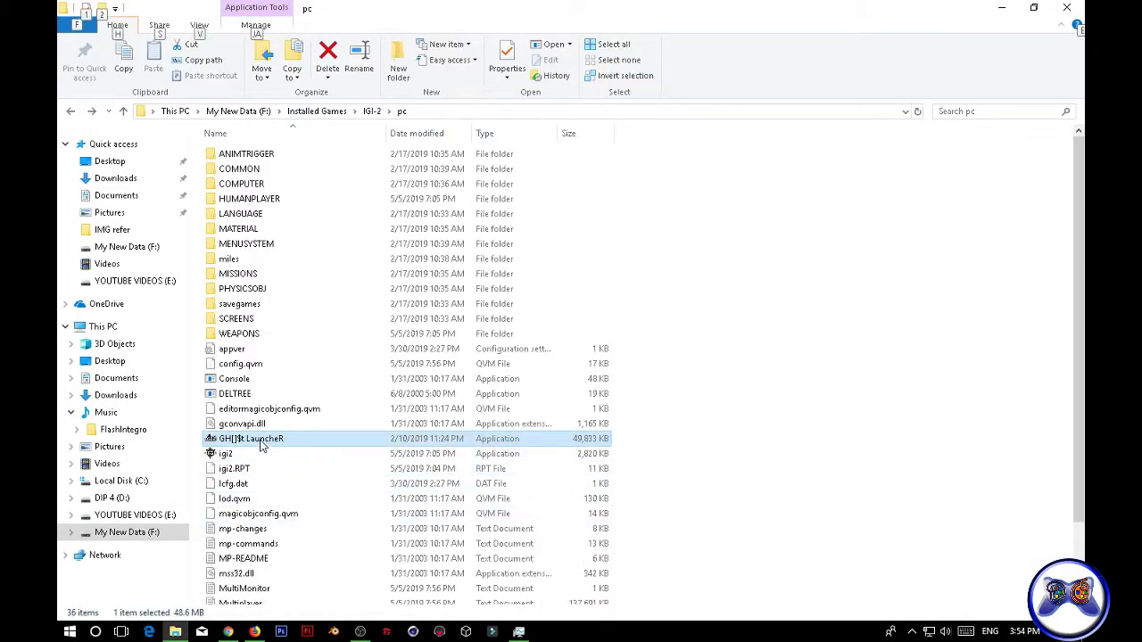
pyautogui.press('Escape')
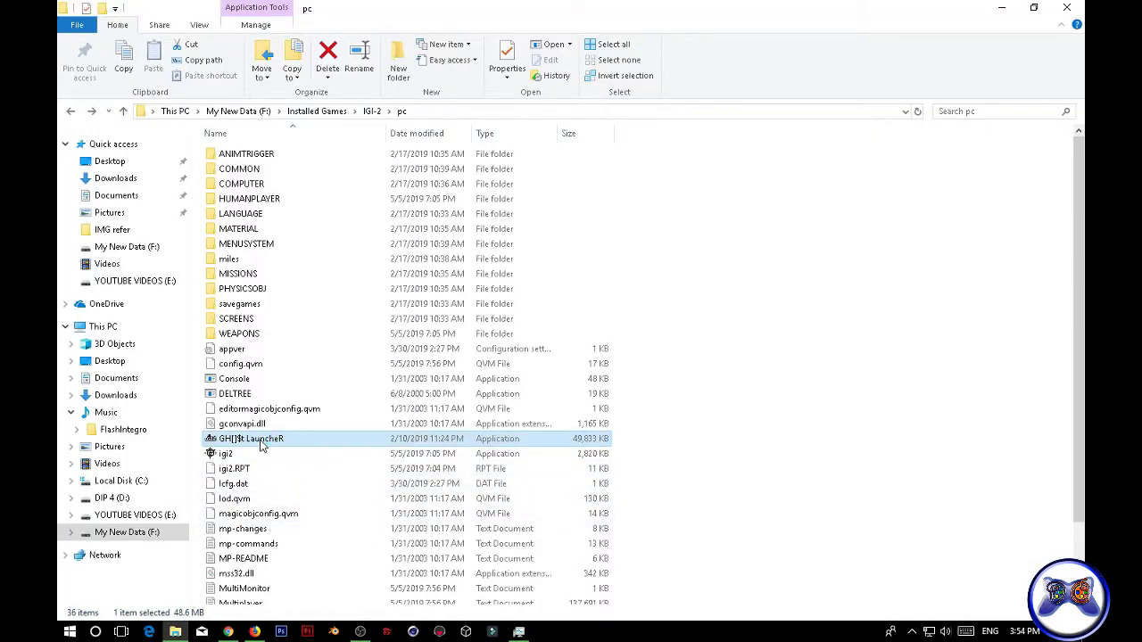
pyautogui.click(999, 8)
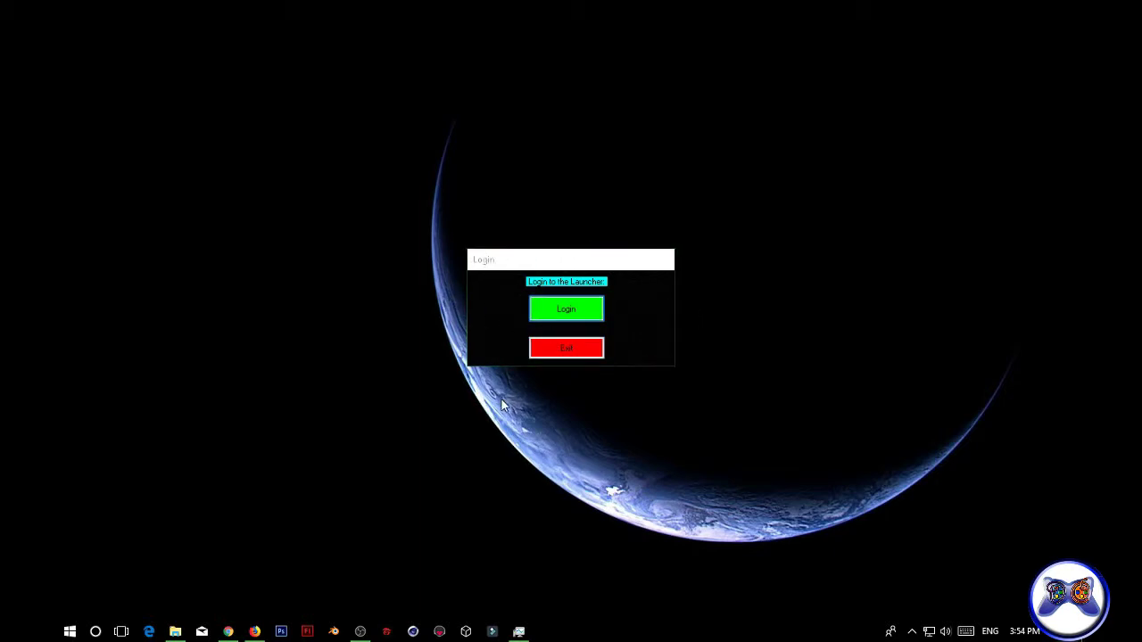
# - Log in to the launcher and open its multiplayer server list, allowing it through Windows Defender Firewall on public networks
pyautogui.click(566, 306)
pyautogui.rightClick(577, 209)
pyautogui.click(783, 250)
pyautogui.click(568, 309)
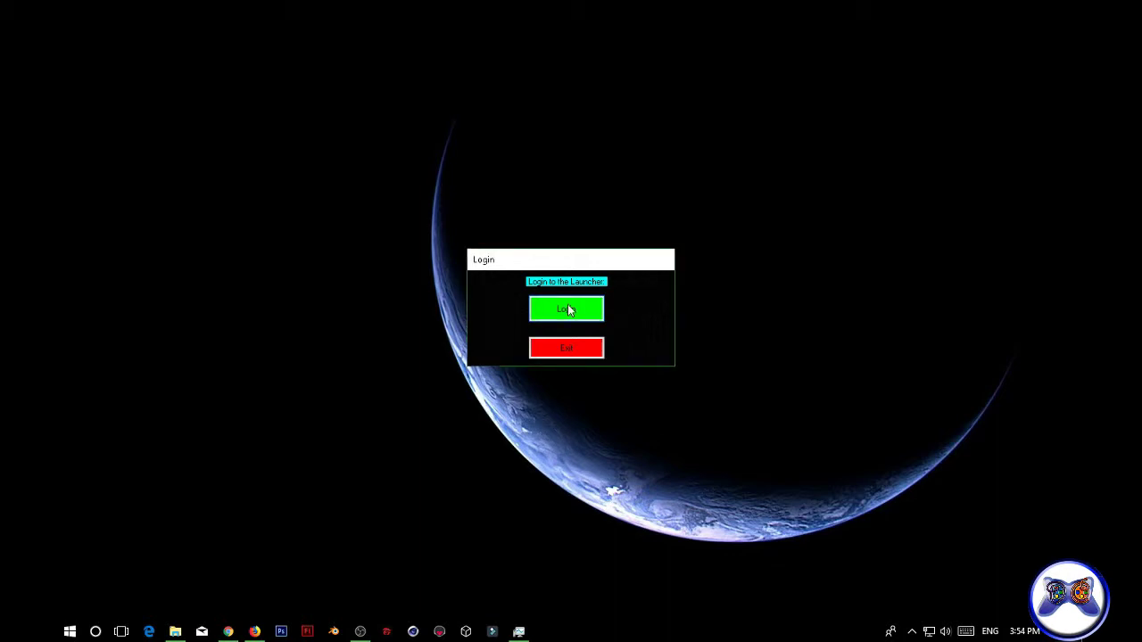
pyautogui.click(567, 308)
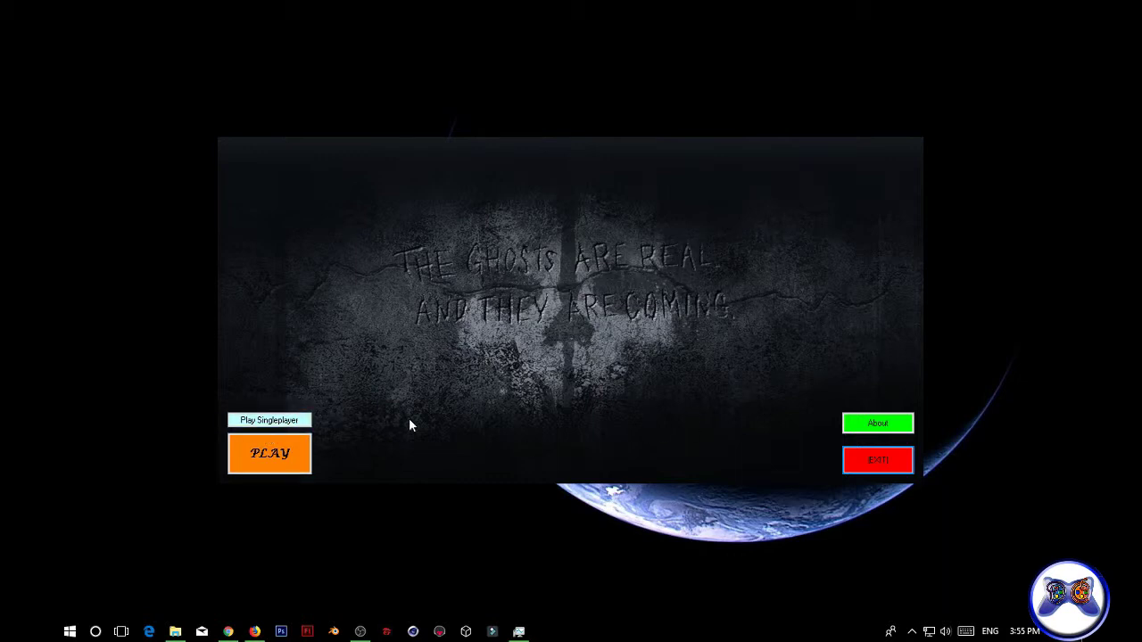
pyautogui.click(288, 467)
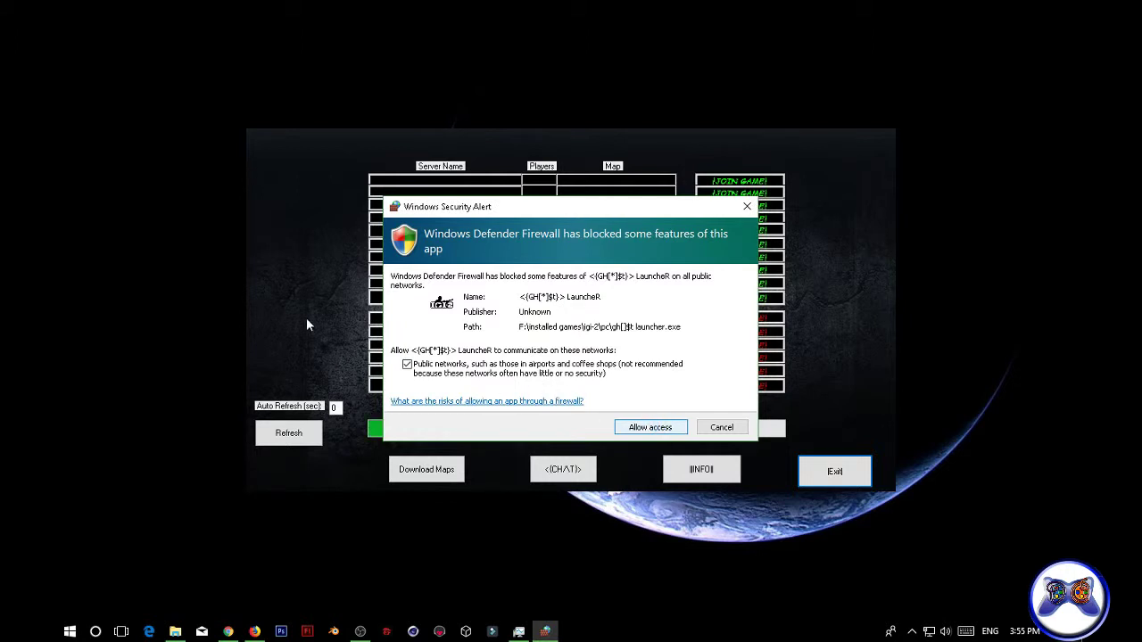
pyautogui.press('Return')
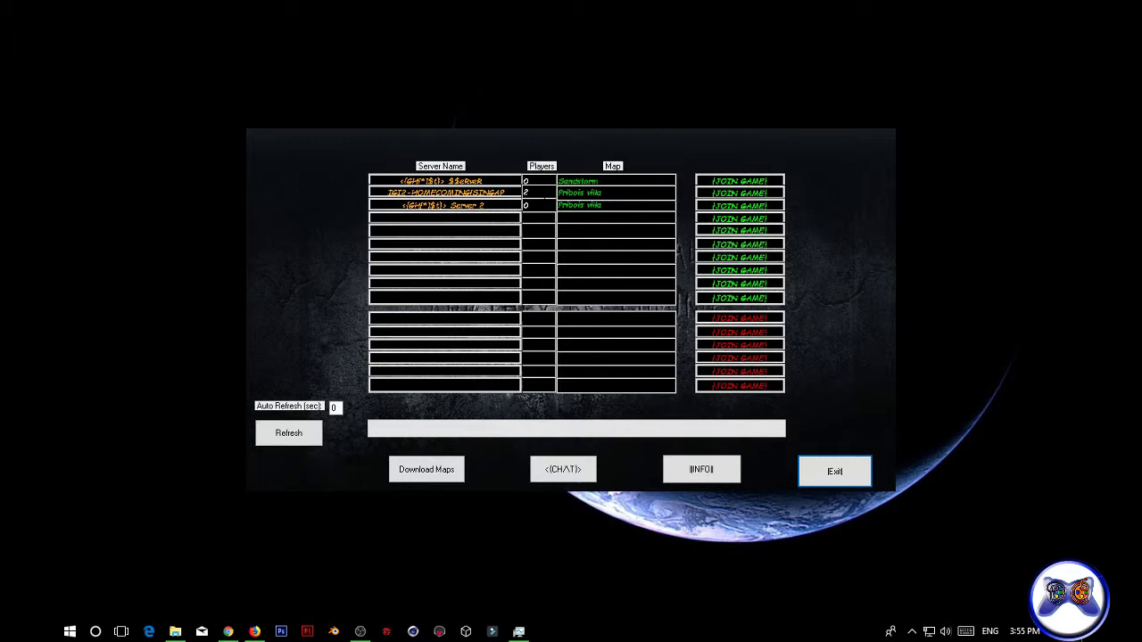
# - Examine the player count and map of the IGI2-HOMECOMING server in the server list
pyautogui.doubleClick(525, 193)
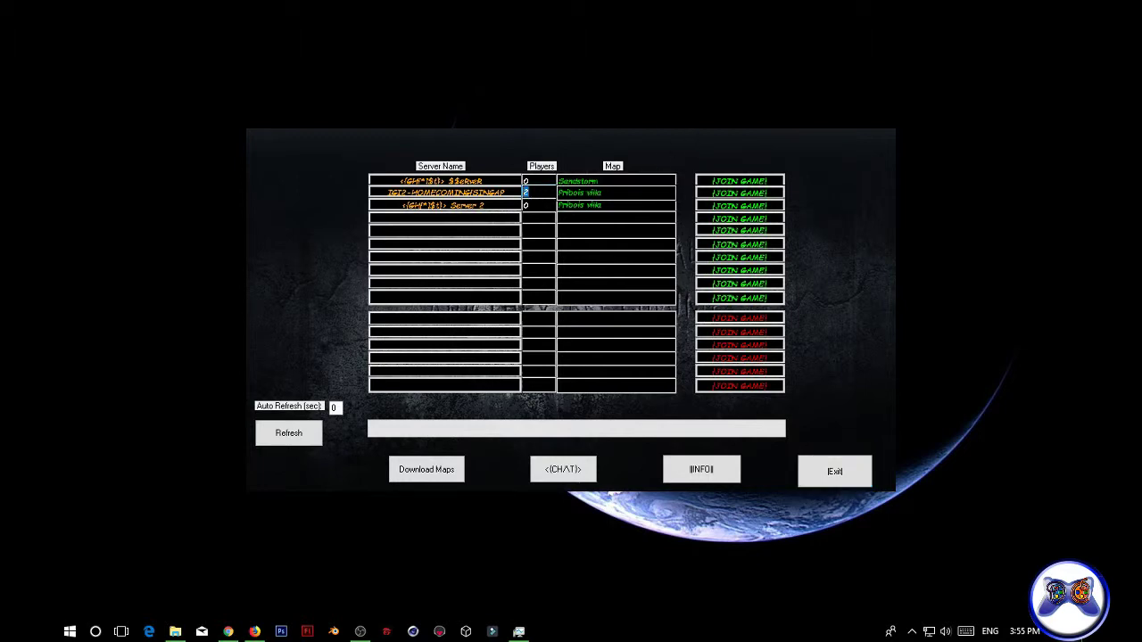
pyautogui.click(580, 192)
pyautogui.moveTo(603, 193); pyautogui.dragTo(558, 192)
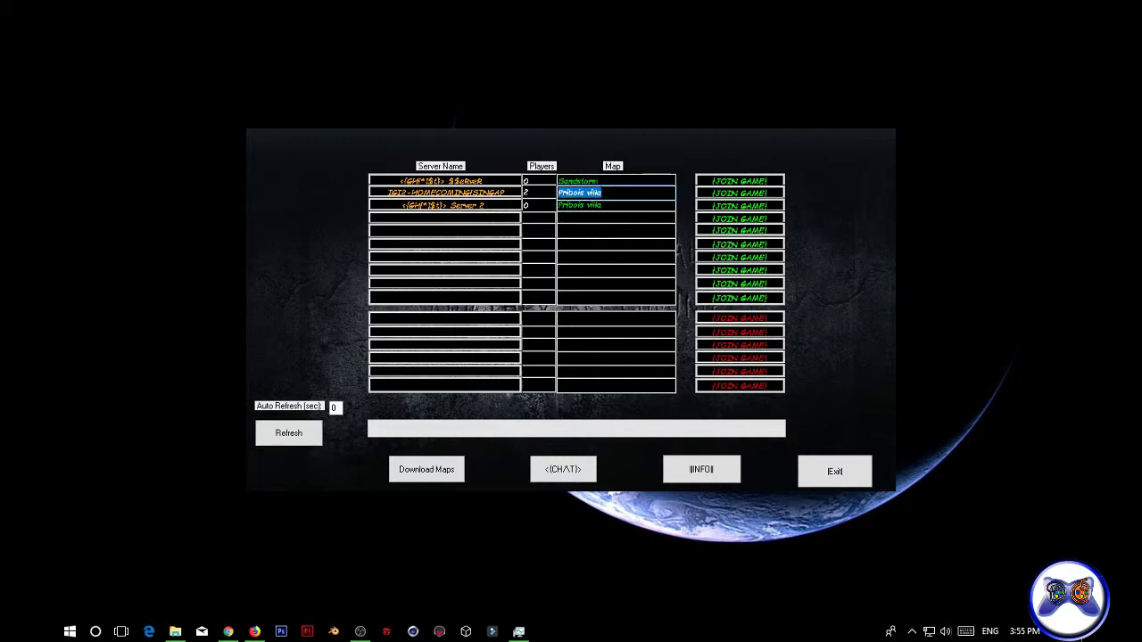
pyautogui.doubleClick(594, 193)
pyautogui.click(594, 193)
# - Switch to OBS, make the Game Capture 2 source visible, and minimize the OBS and browser windows covering the launcher
pyautogui.click(360, 632)
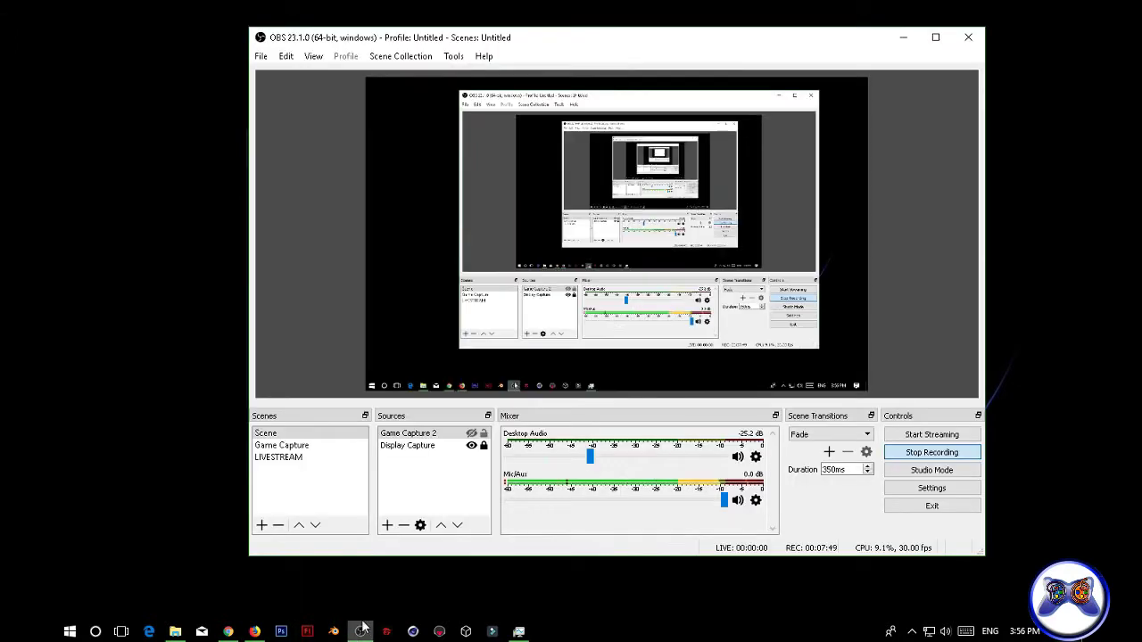
pyautogui.click(471, 434)
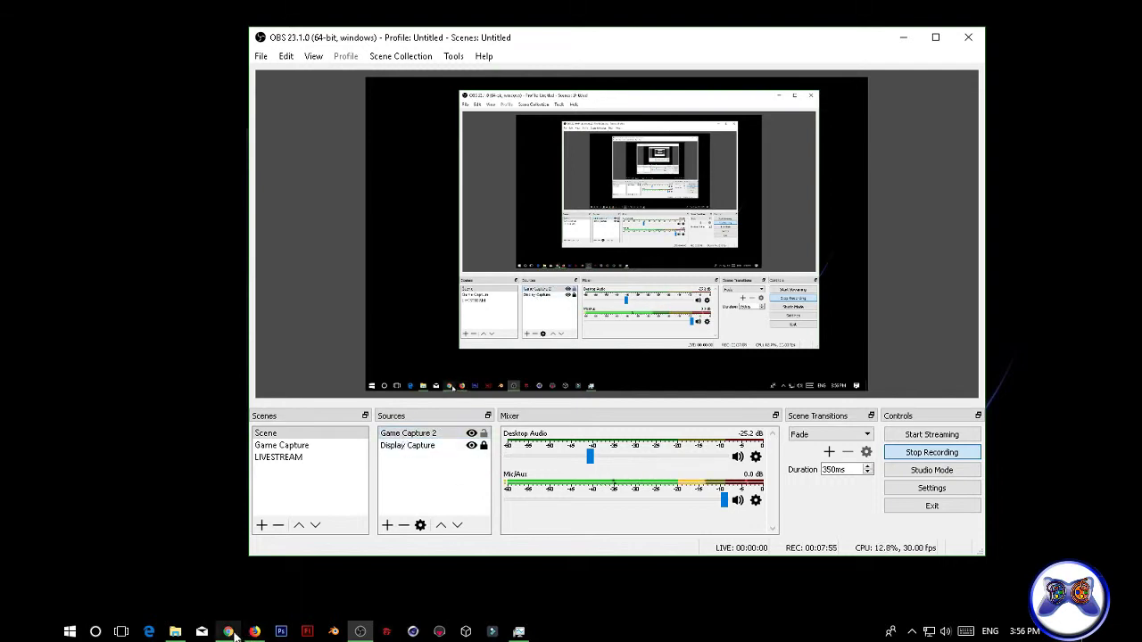
pyautogui.click(229, 632)
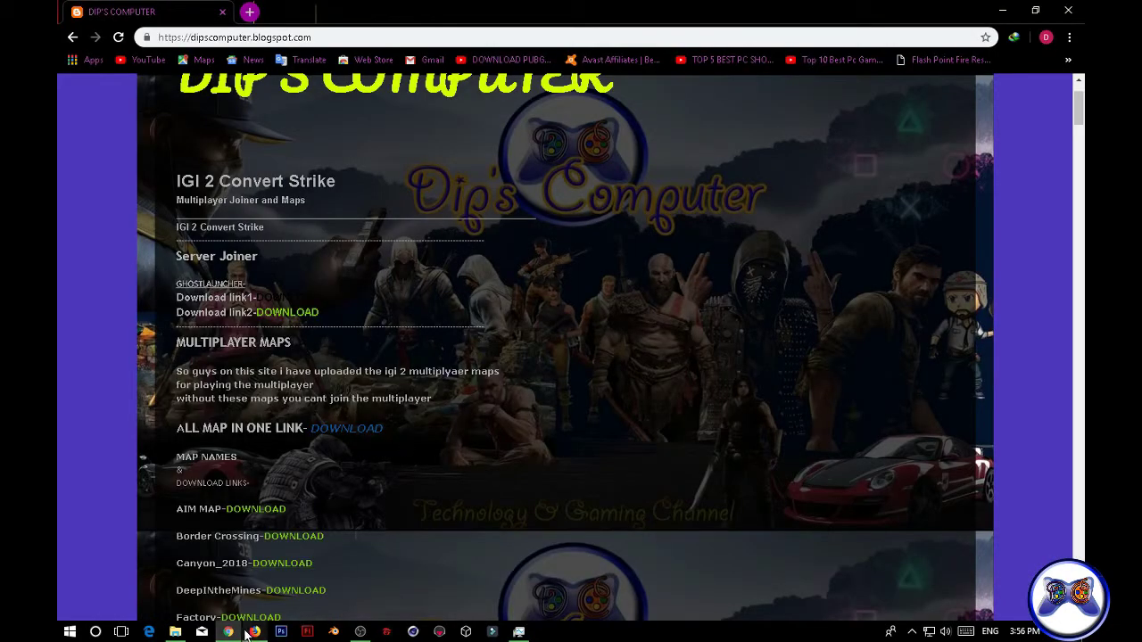
pyautogui.click(252, 631)
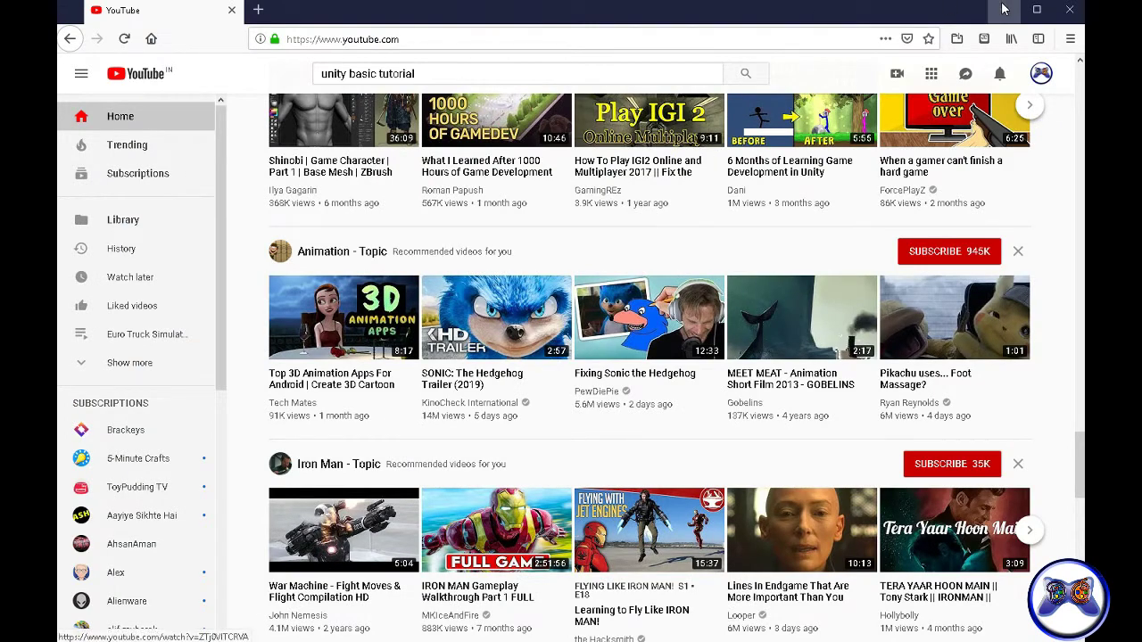
pyautogui.click(1003, 9)
pyautogui.click(999, 11)
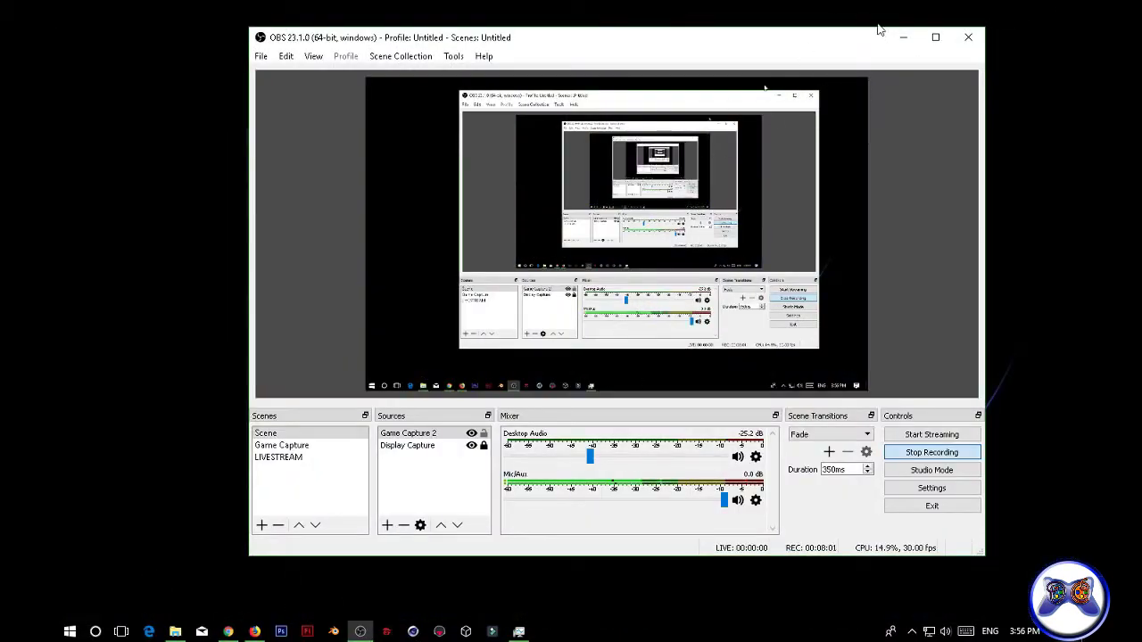
pyautogui.click(903, 36)
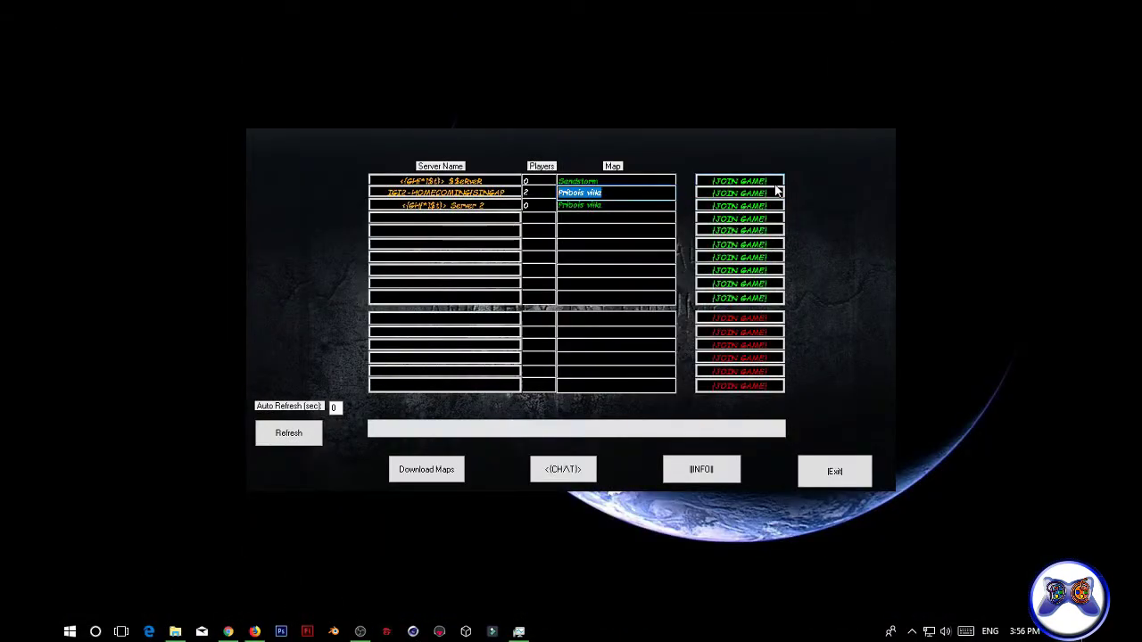
# - Join the game on the IGI2-HOMECOMING server running the Pribois villa map
pyautogui.click(743, 196)
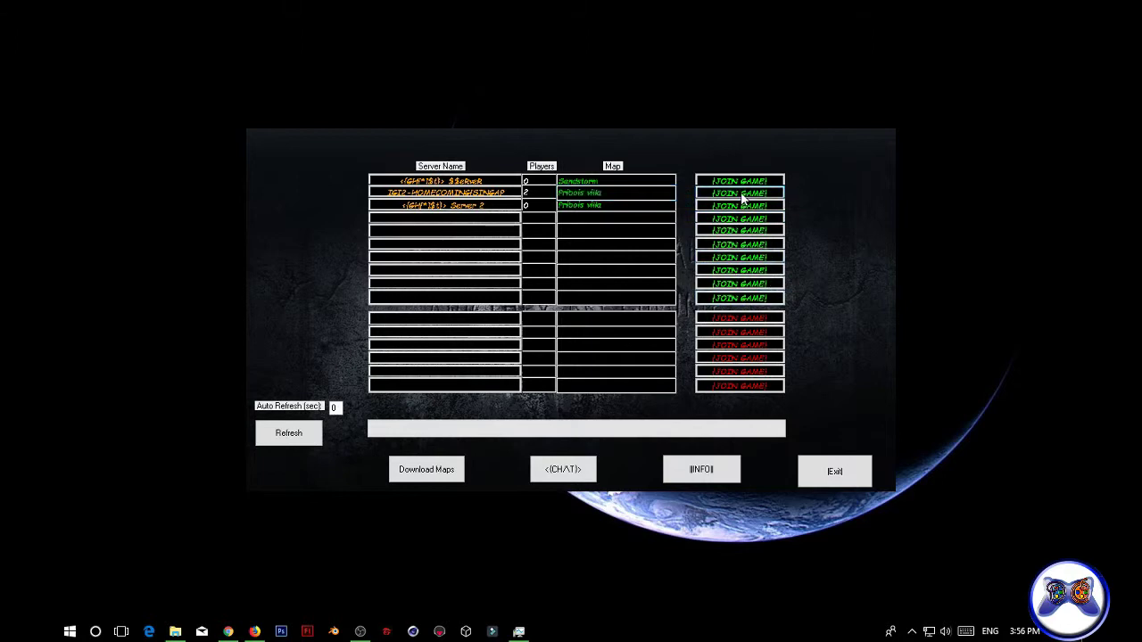
pyautogui.click(742, 199)
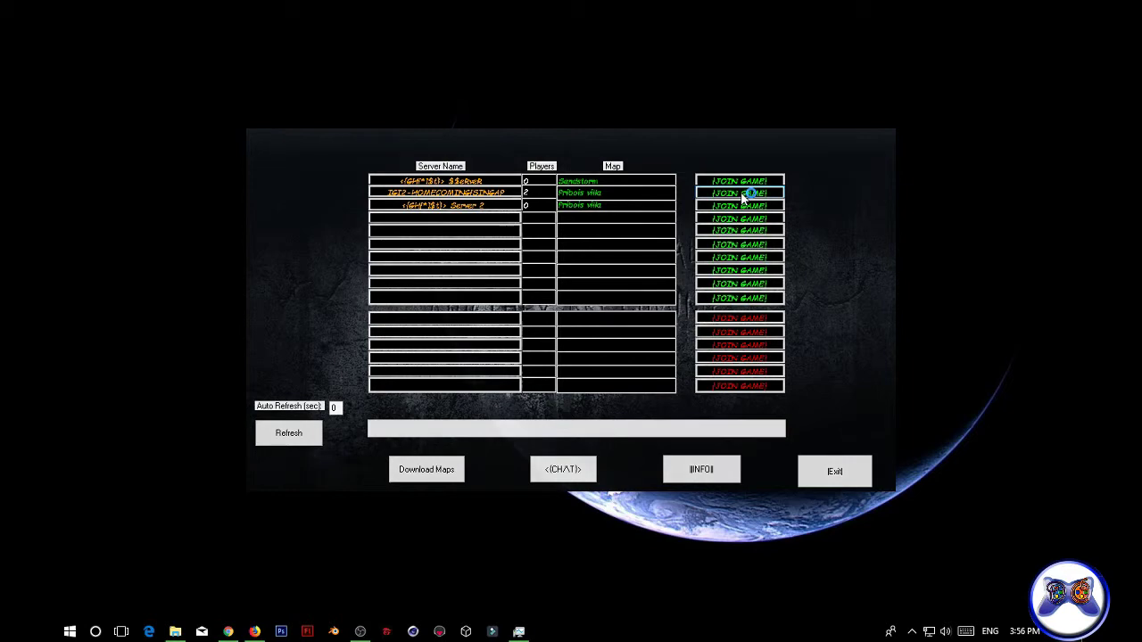